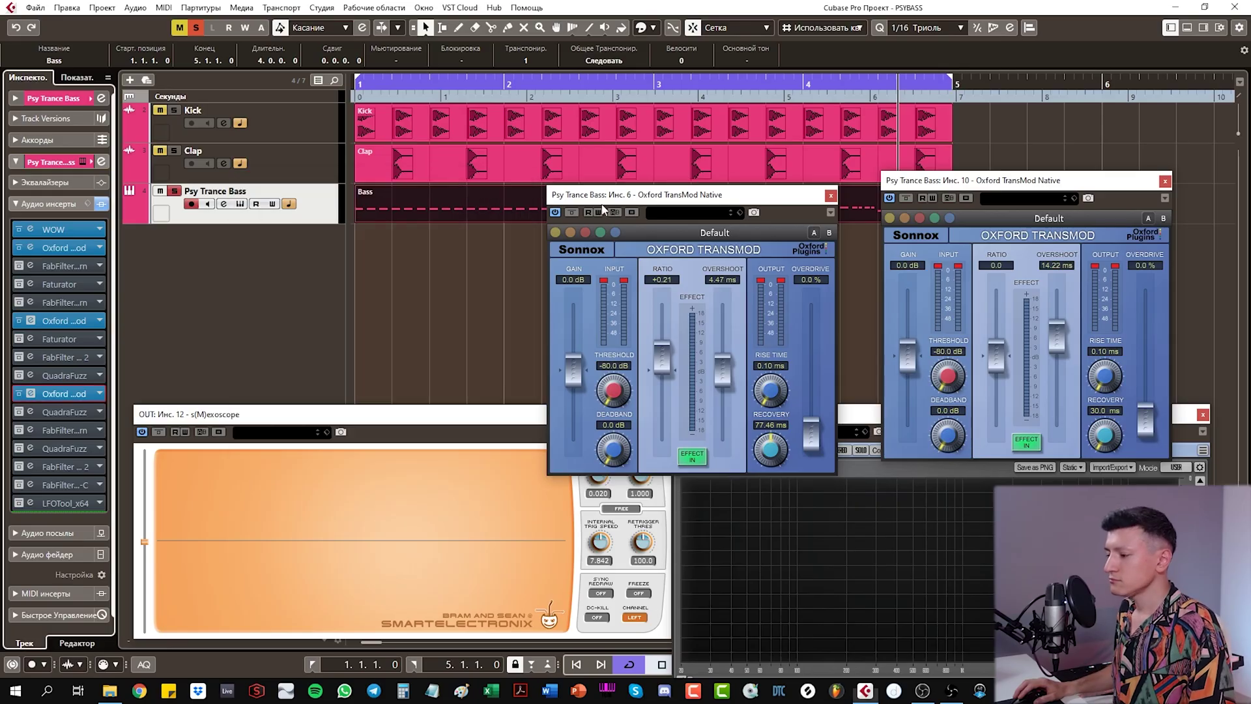
# Step: Close both Oxford TransMod editors and audition the Psy Trance Bass while toggling the bypass of the TransMod in insert 10
pyautogui.click(830, 196)
pyautogui.click(1165, 180)
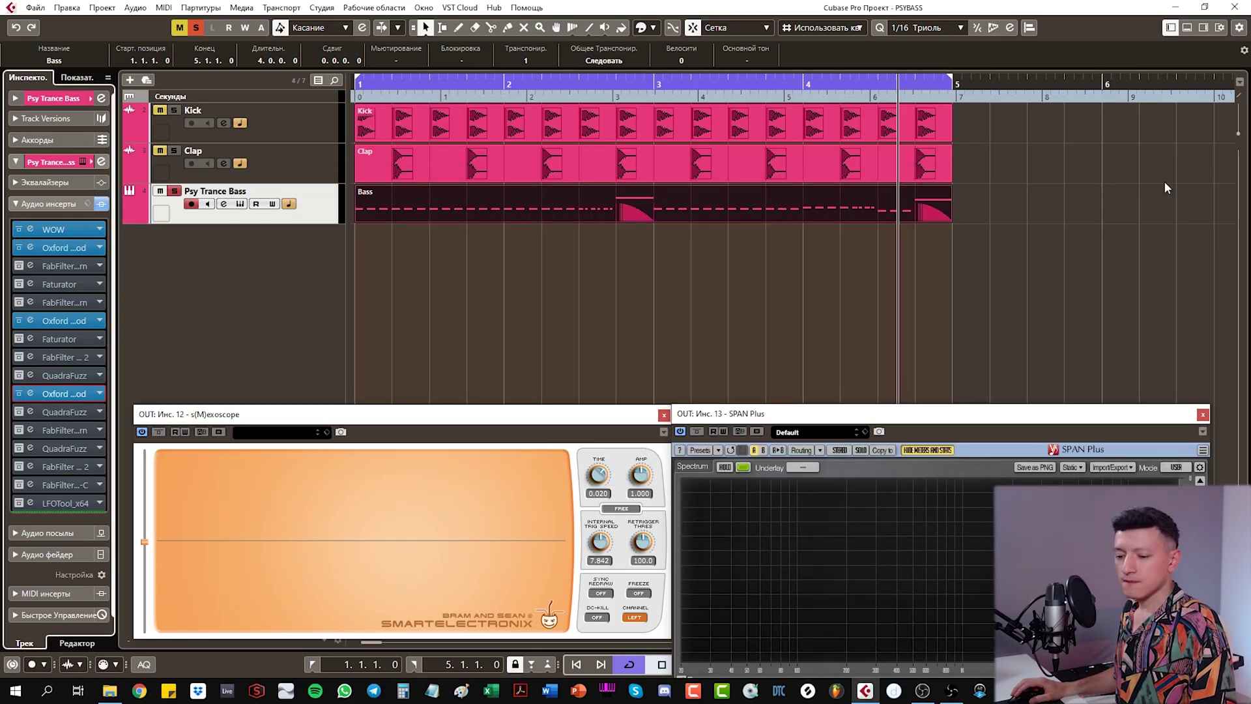
pyautogui.press('space')
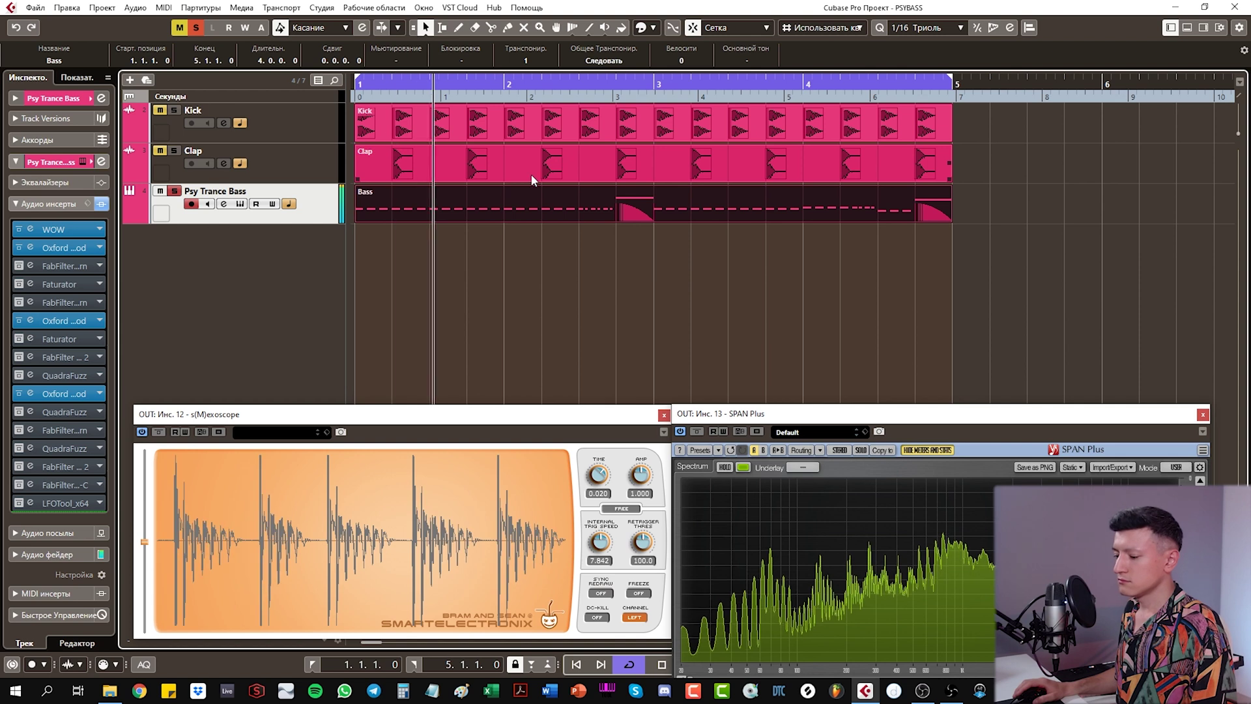
pyautogui.click(19, 393)
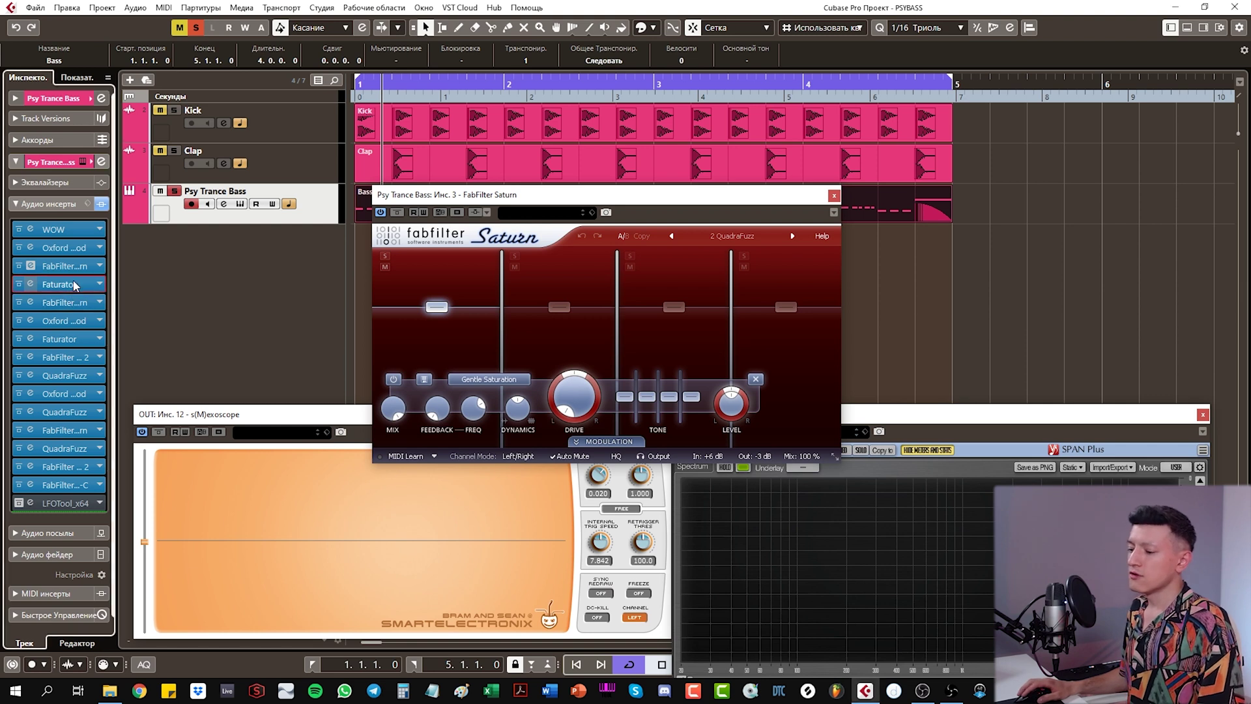
# Step: Open the Faturator in insert 4 and the QuadraFuzz in insert 9, and arrange them beside the Saturn editor without overlap
pyautogui.click(75, 285)
pyautogui.click(59, 322)
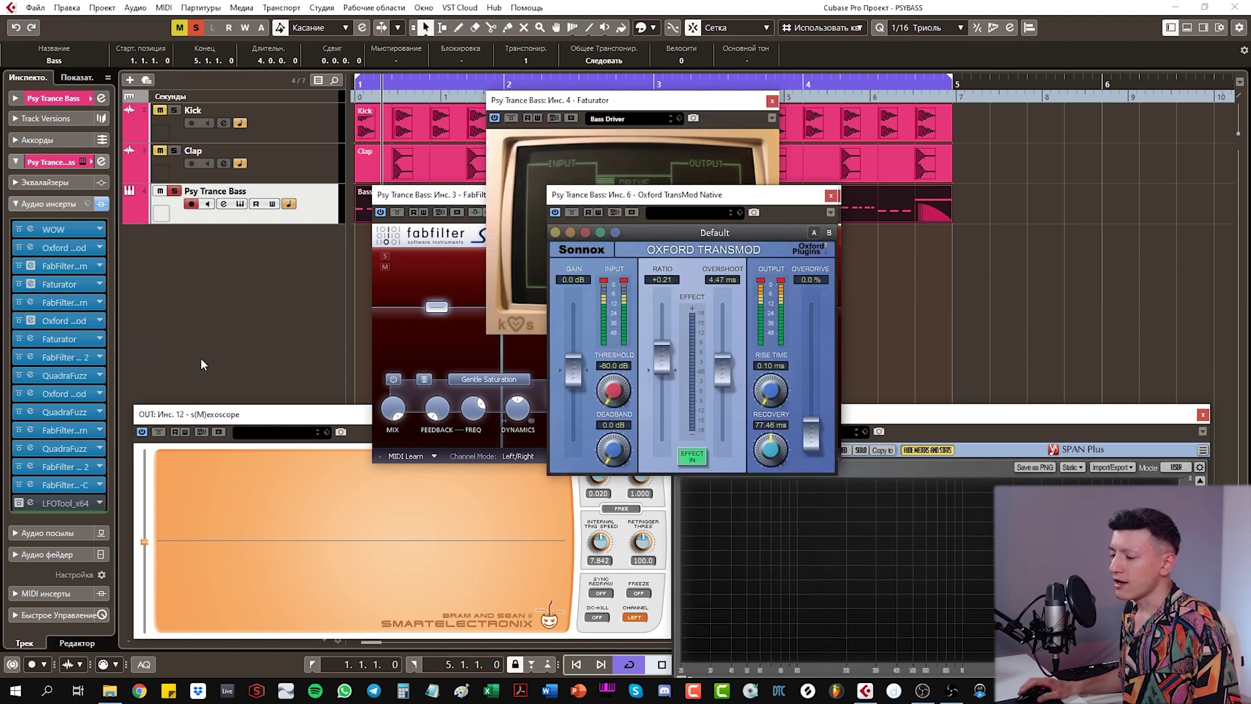
pyautogui.click(65, 375)
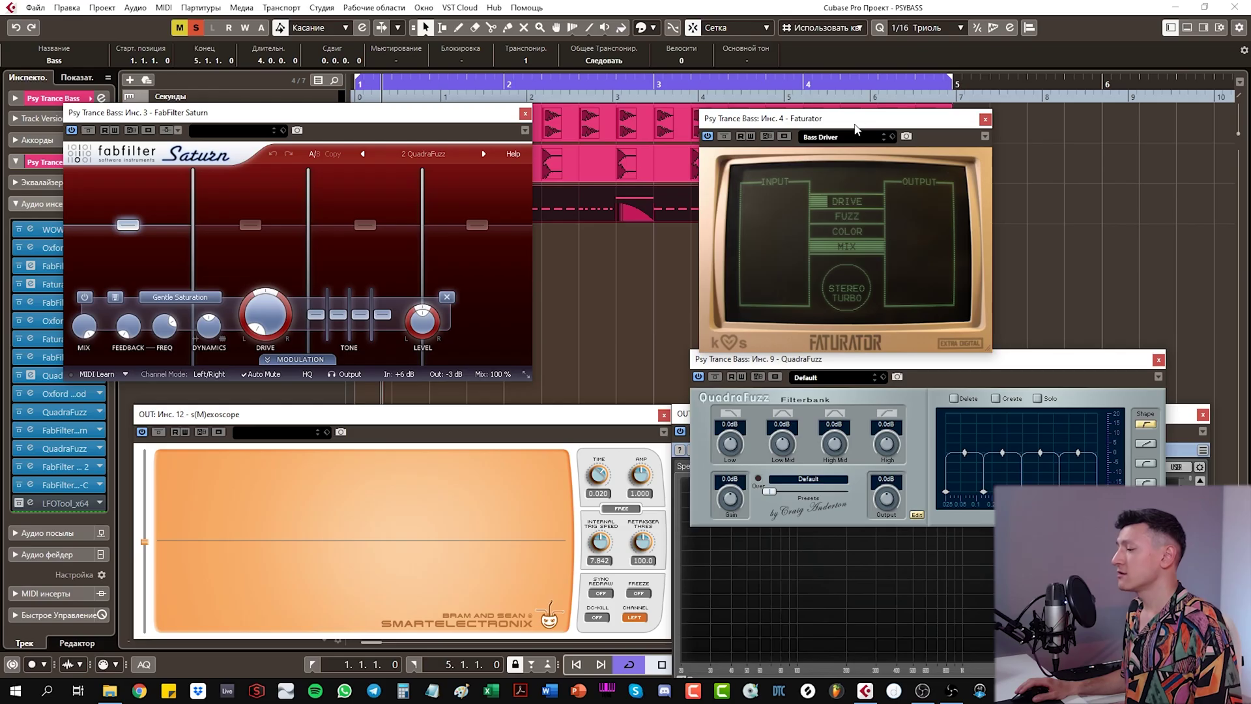
pyautogui.moveTo(855, 125); pyautogui.dragTo(698, 113)
pyautogui.moveTo(310, 121); pyautogui.dragTo(303, 106)
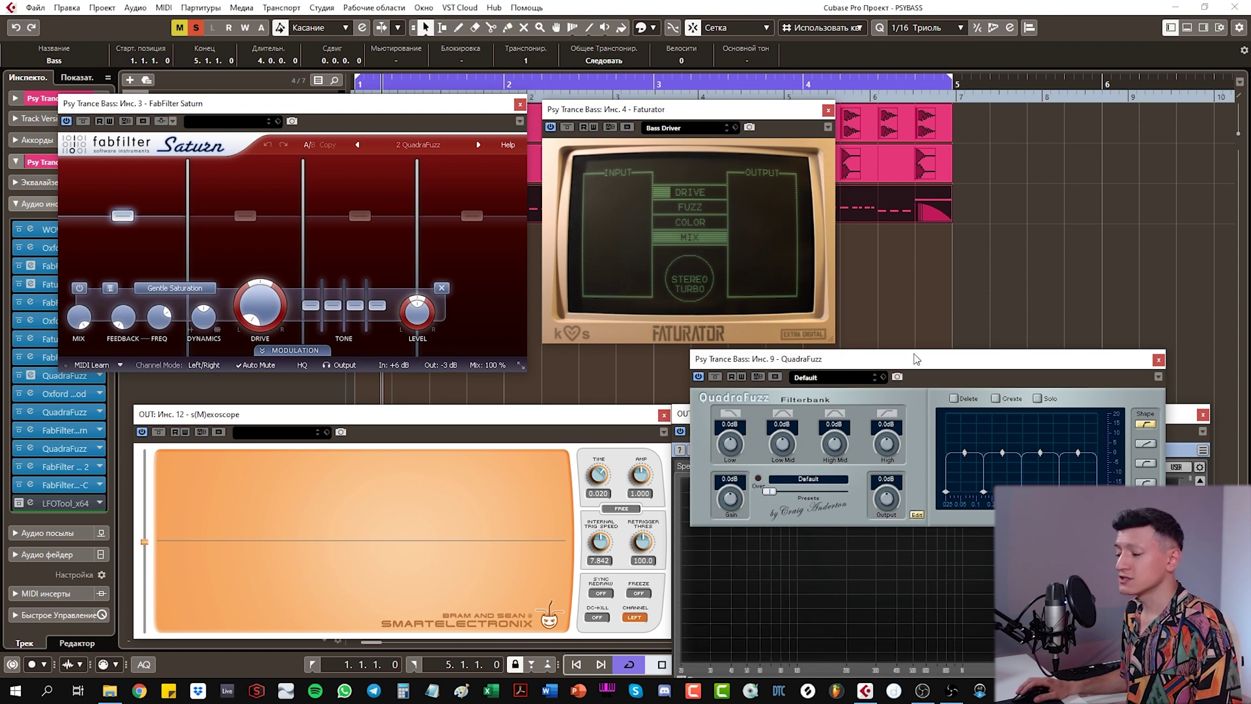
pyautogui.moveTo(914, 358); pyautogui.dragTo(949, 374)
pyautogui.moveTo(710, 117); pyautogui.dragTo(724, 117)
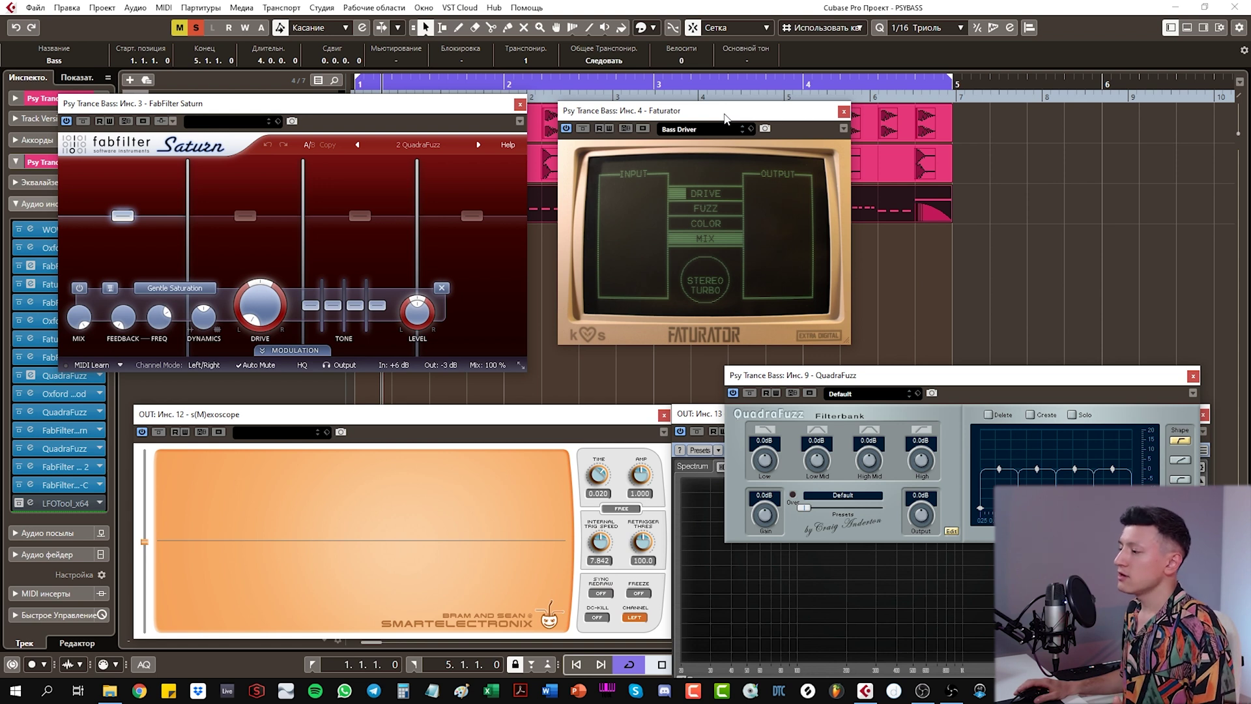
pyautogui.moveTo(719, 117); pyautogui.dragTo(711, 118)
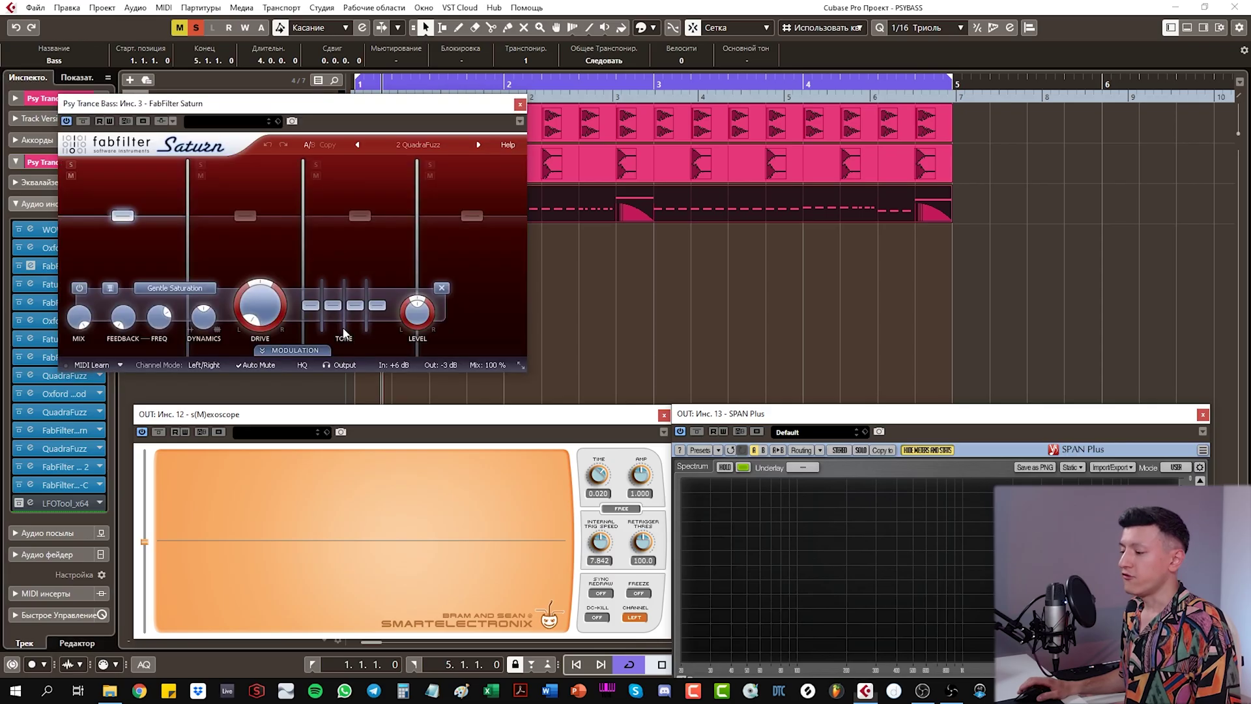
# Step: Examine the band crossover, input gain, output gain and band 1 drive settings of the Saturn in insert 3
pyautogui.moveTo(366, 108); pyautogui.dragTo(729, 148)
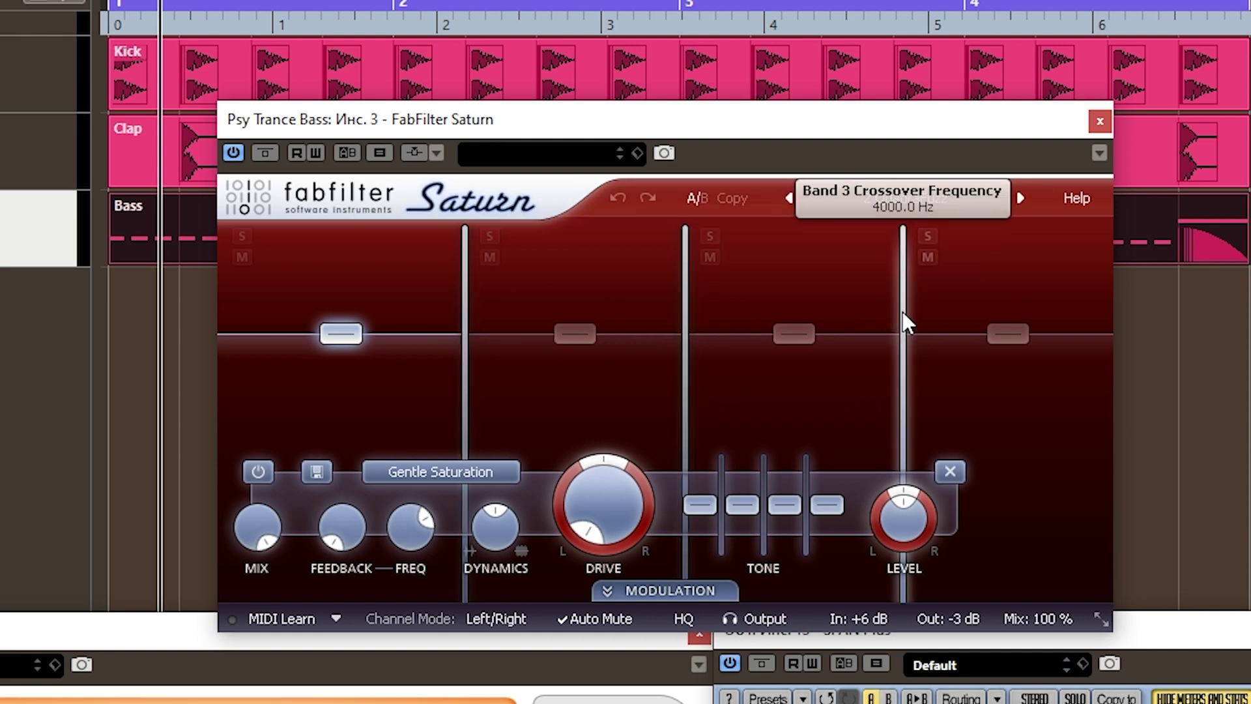
pyautogui.moveTo(902, 312)
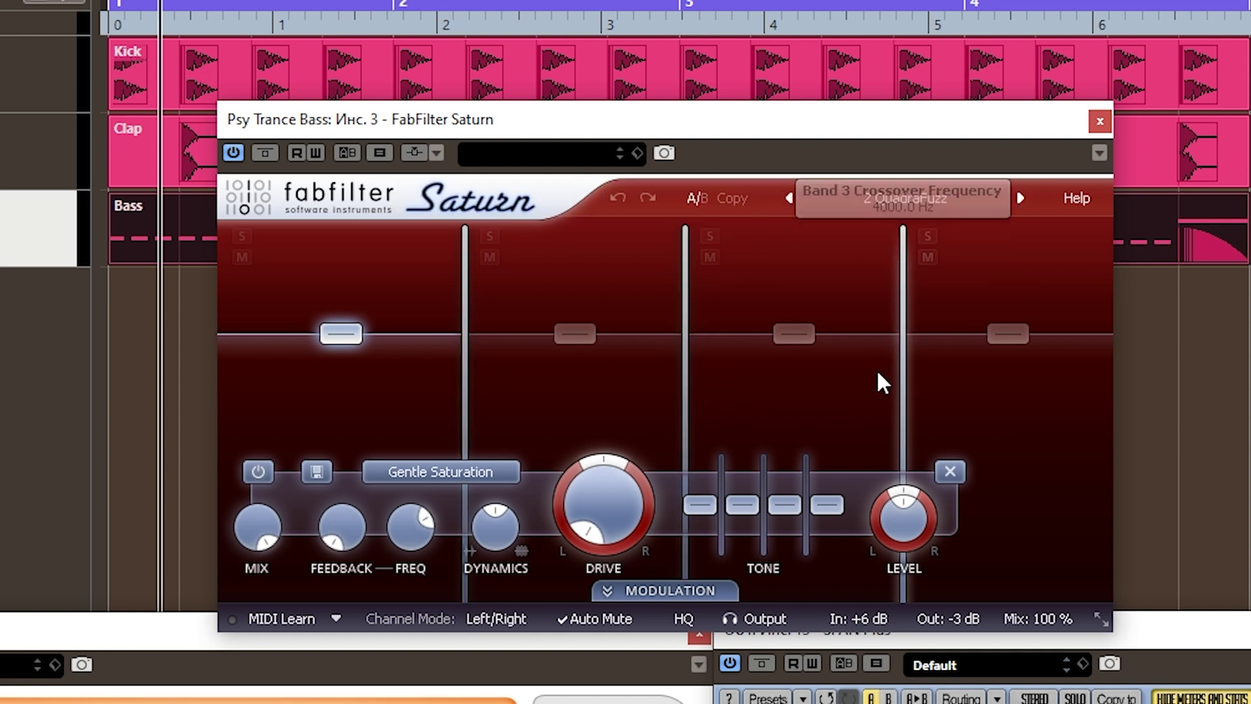
pyautogui.moveTo(863, 621)
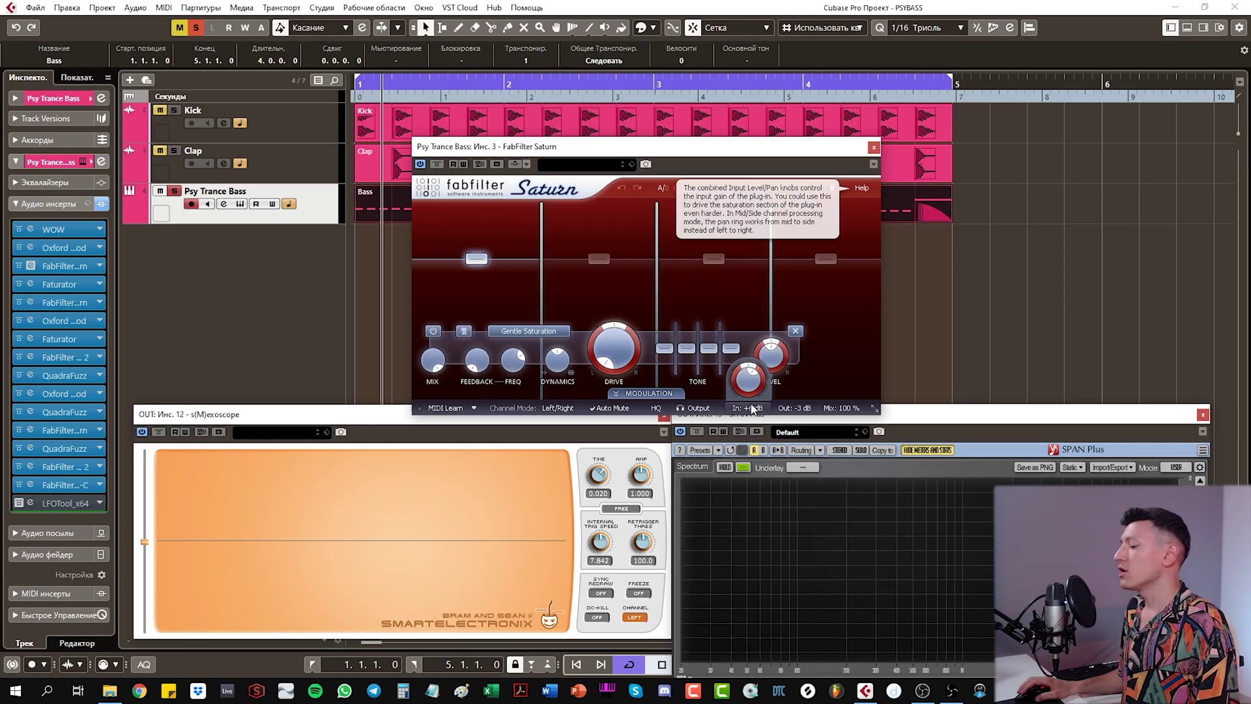
pyautogui.moveTo(810, 415)
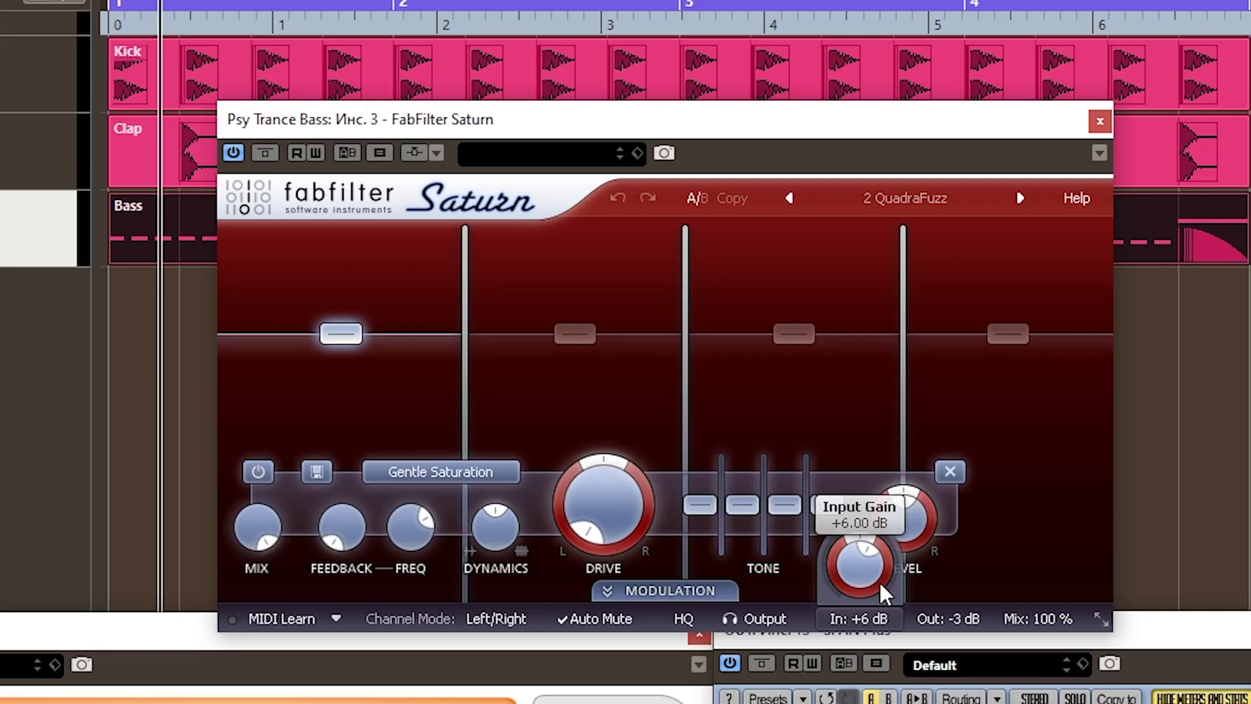
pyautogui.moveTo(962, 624)
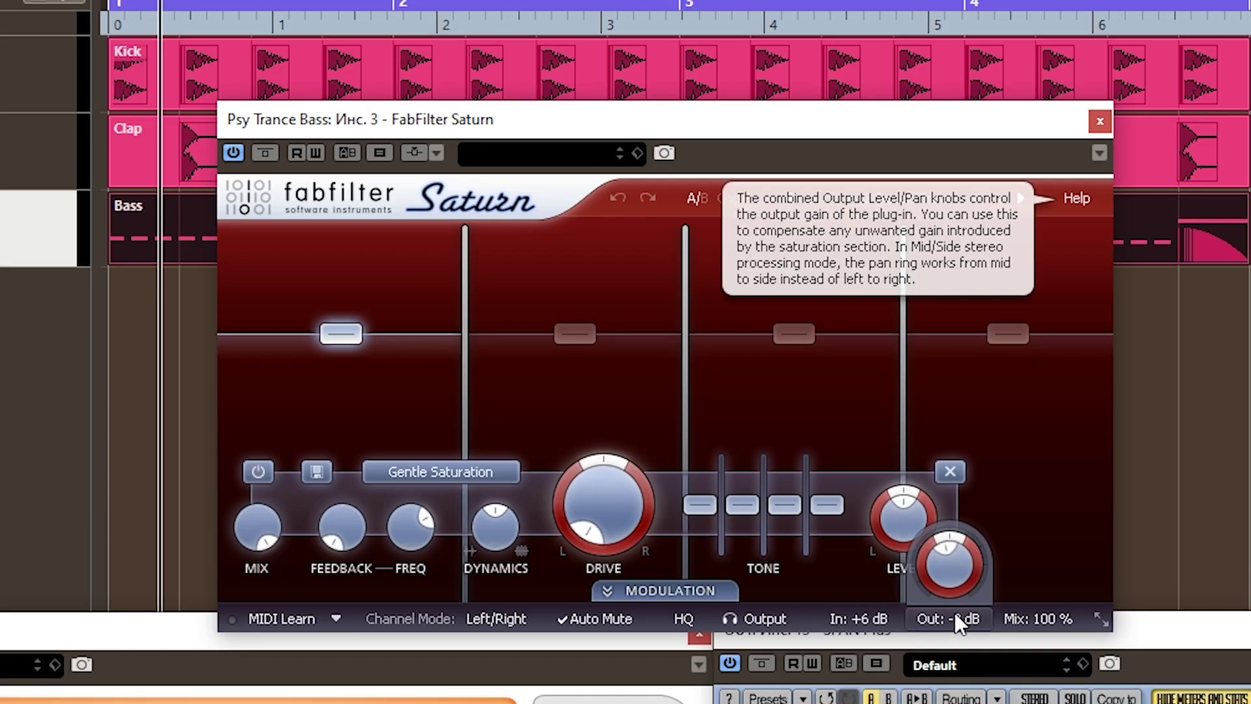
pyautogui.moveTo(898, 624)
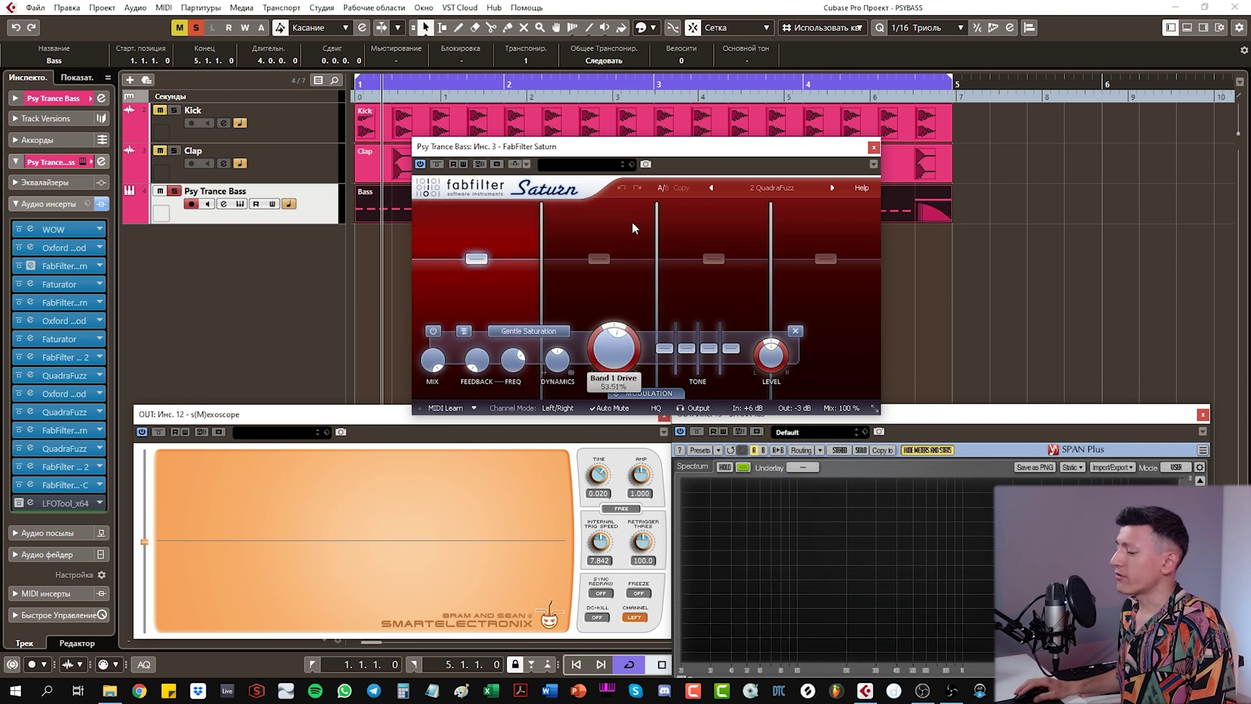
pyautogui.moveTo(632, 223); pyautogui.dragTo(500, 547)
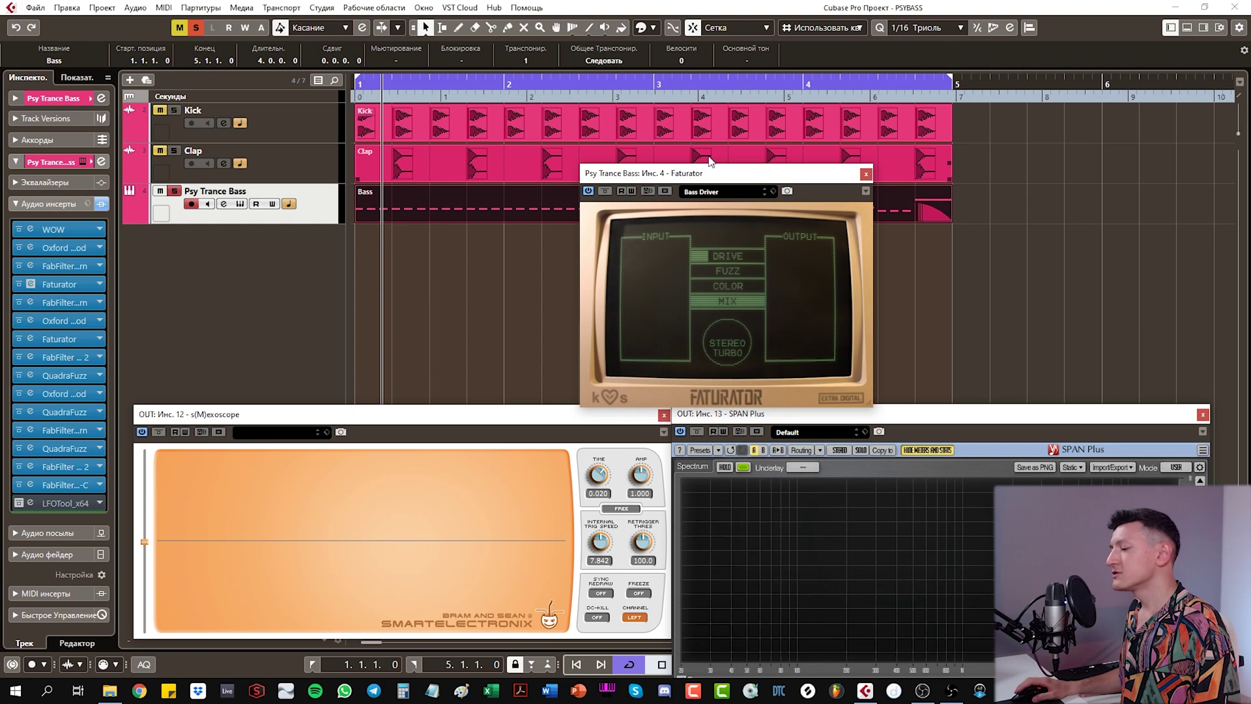
# Step: Play the bass through the Faturator in insert 4 and compare the Saturn in insert 5 with and without bypass
pyautogui.press('space')
pyautogui.moveTo(769, 379); pyautogui.dragTo(746, 415)
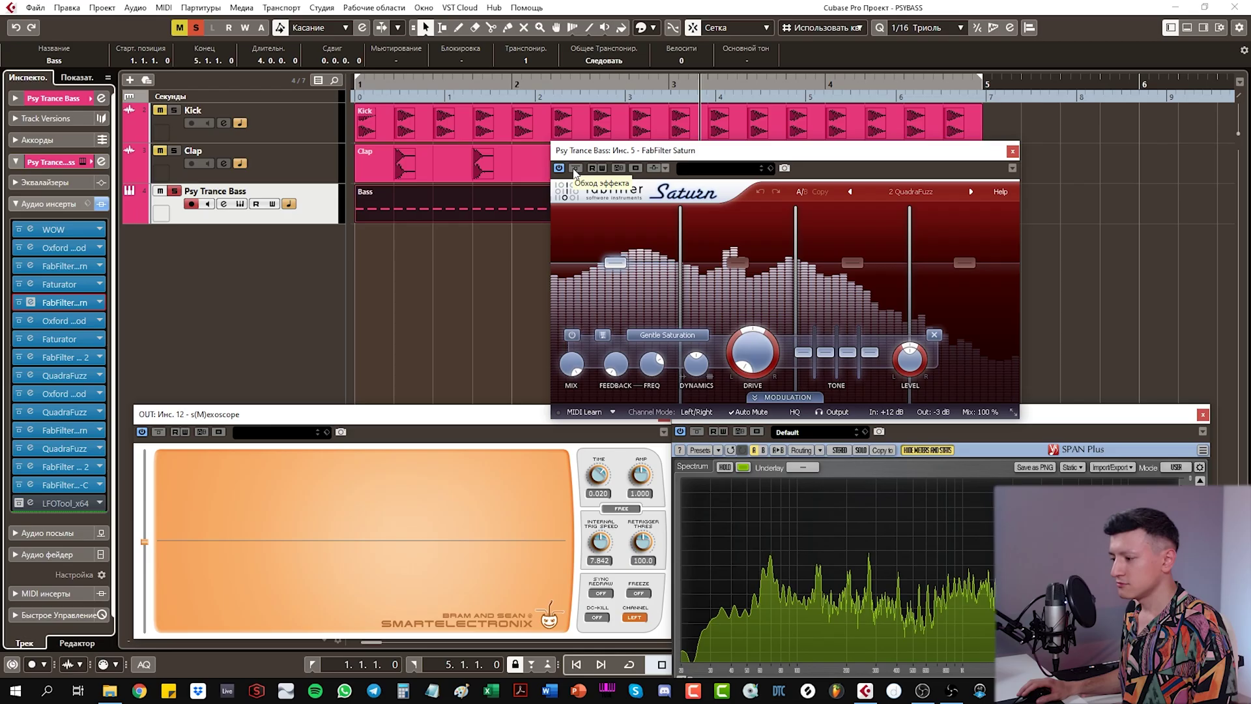
pyautogui.click(575, 171)
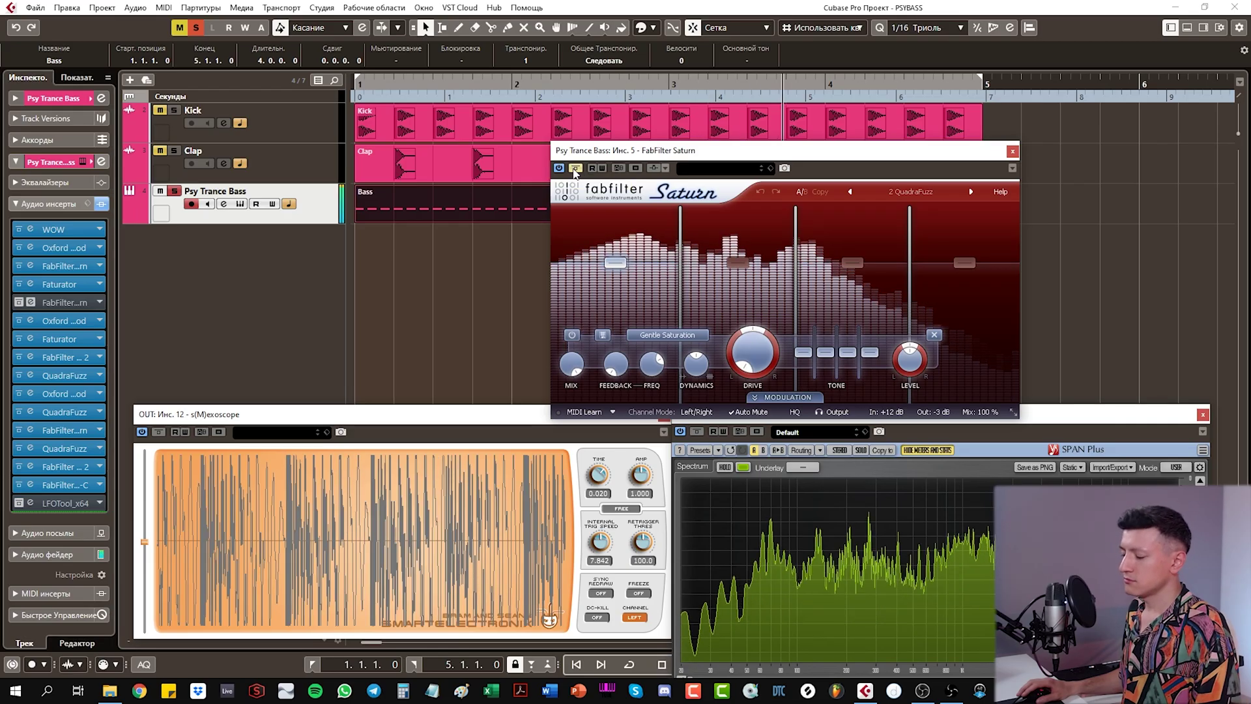
pyautogui.click(575, 170)
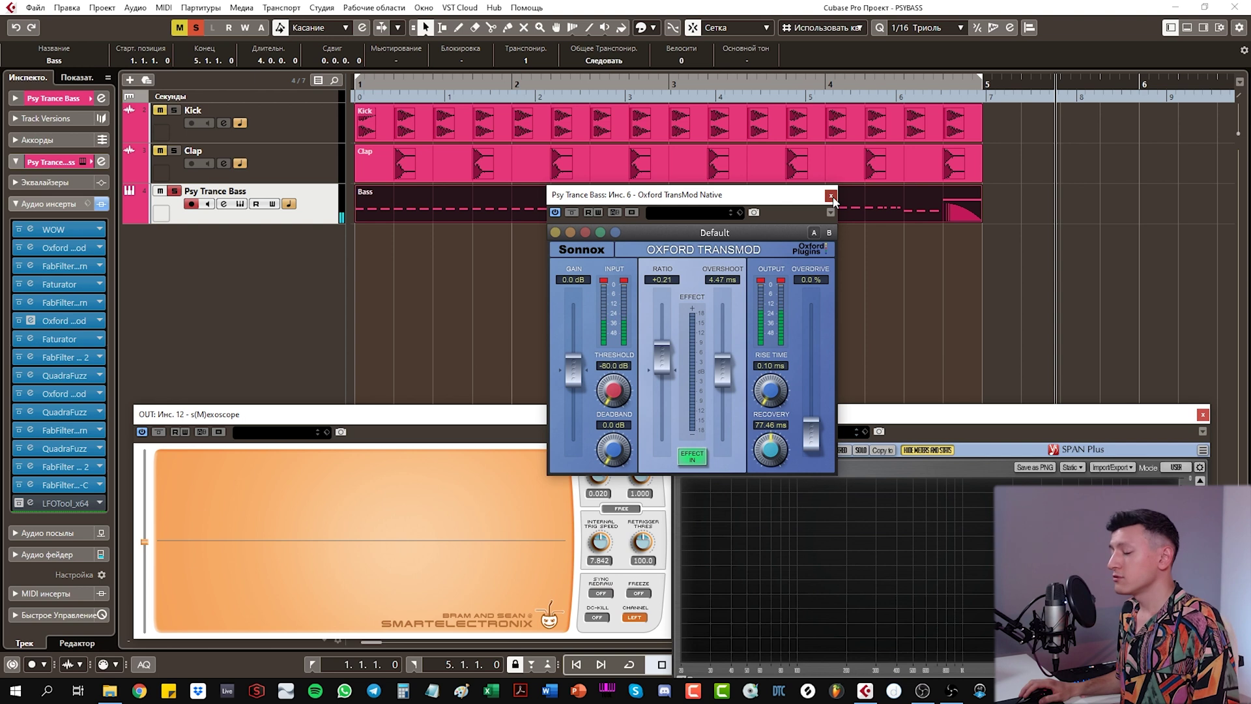
# Step: Replace the TransMod editor with the Faturator in insert 7 and audition its bypass with cycle playback turned on
pyautogui.click(831, 196)
pyautogui.click(67, 341)
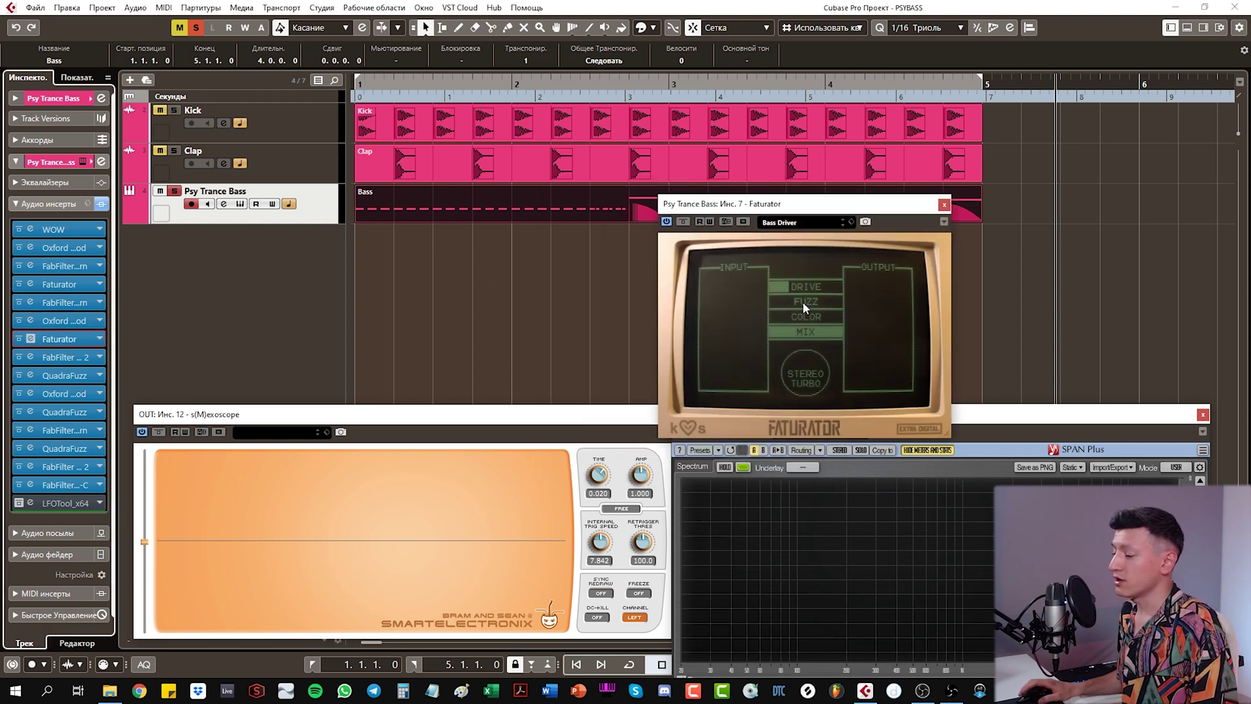
pyautogui.press('KP_Divide')
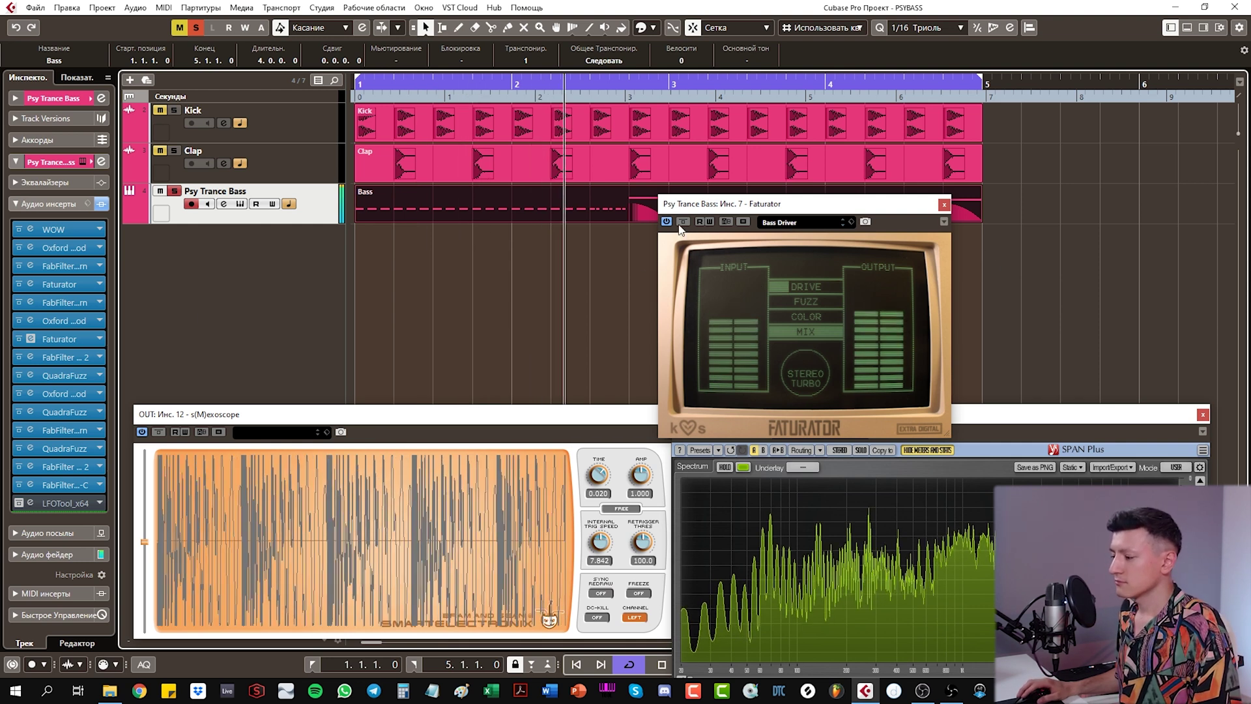
pyautogui.click(683, 222)
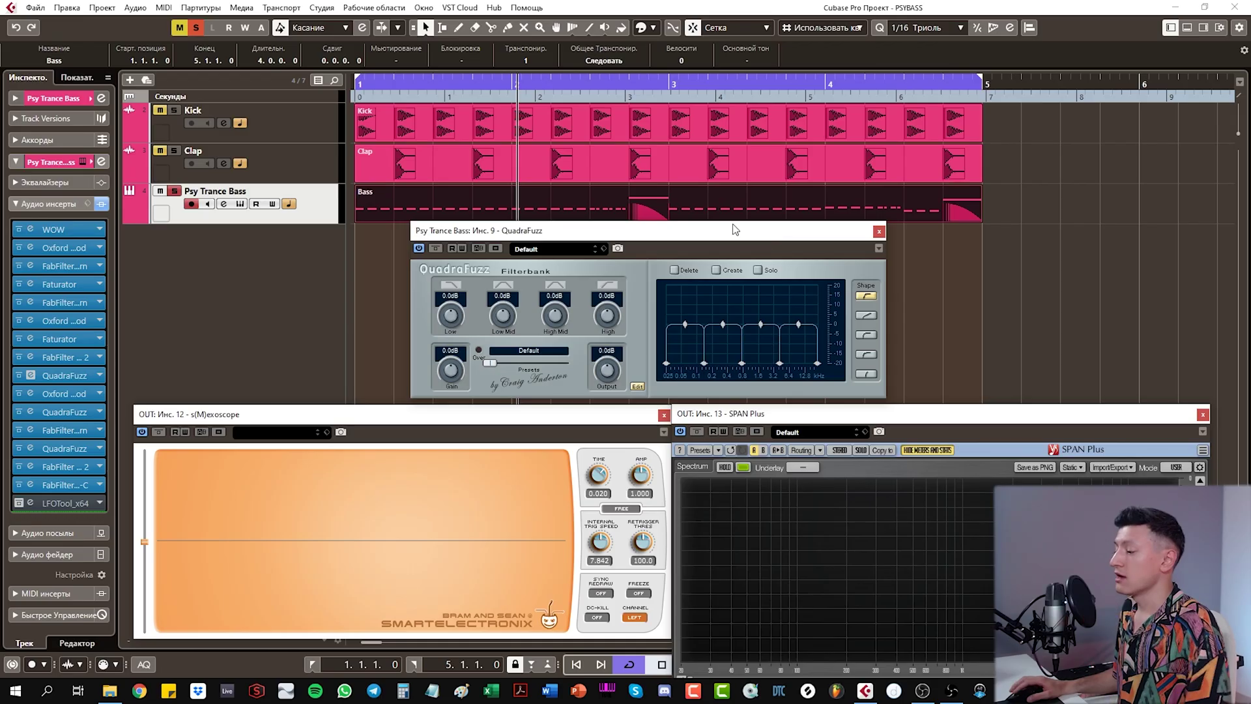
# Step: Place the QuadraFuzz from insert 9 beside the Saturn from insert 3 for comparison, play the bass and close Saturn
pyautogui.moveTo(735, 229); pyautogui.dragTo(873, 180)
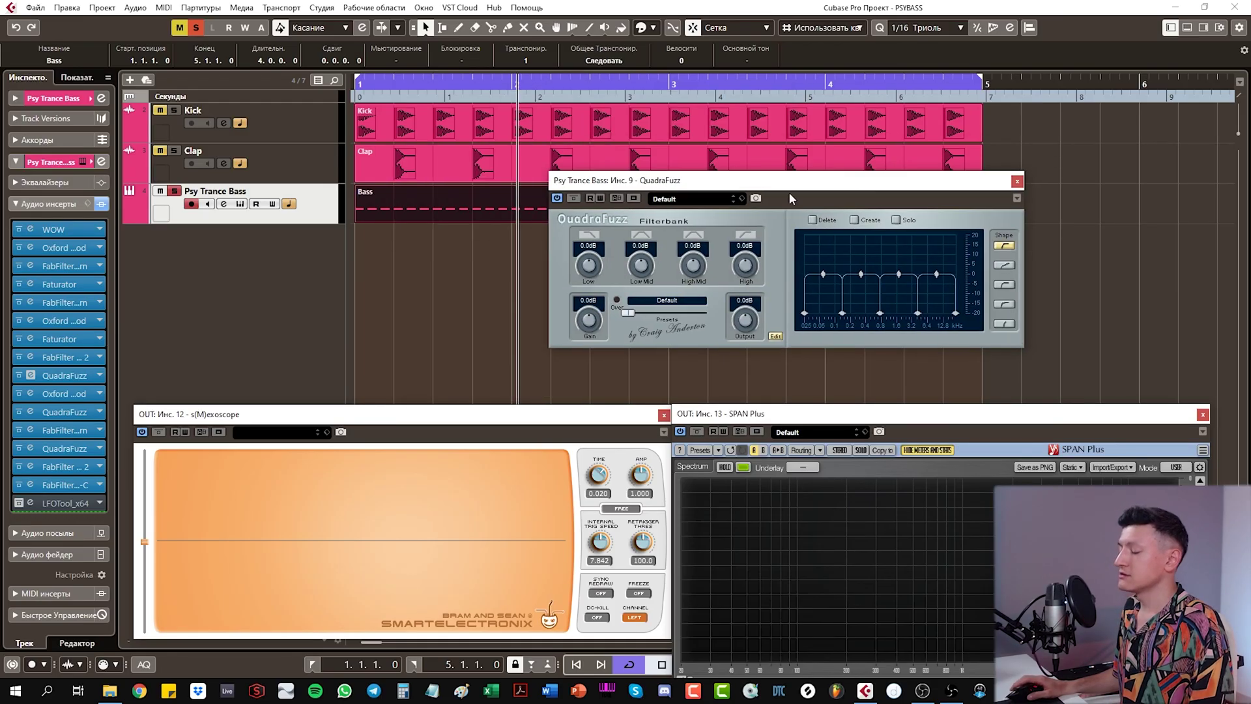
pyautogui.click(63, 265)
pyautogui.moveTo(431, 133); pyautogui.dragTo(482, 130)
pyautogui.moveTo(680, 186); pyautogui.dragTo(808, 175)
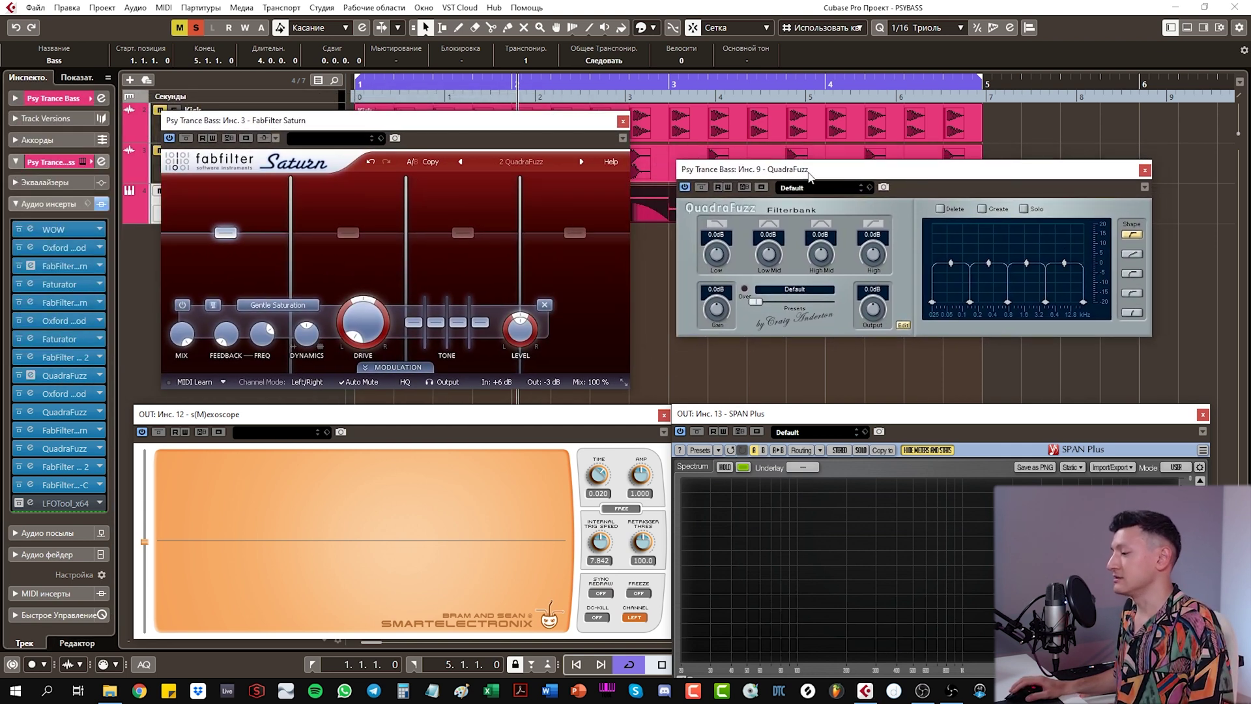
pyautogui.press('space')
pyautogui.click(622, 122)
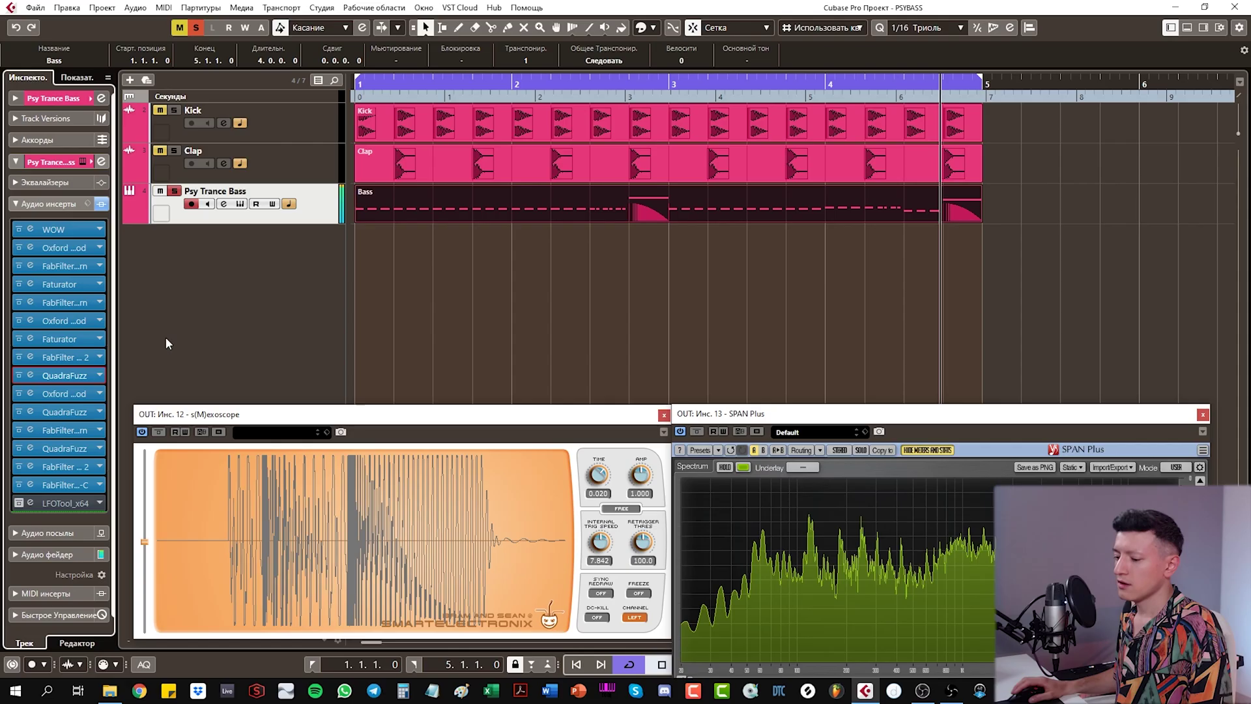
# Step: Check the TransMod in insert 10 and audition the QuadraFuzz inserts 11 and 9 by toggling their bypass during playback
pyautogui.click(67, 394)
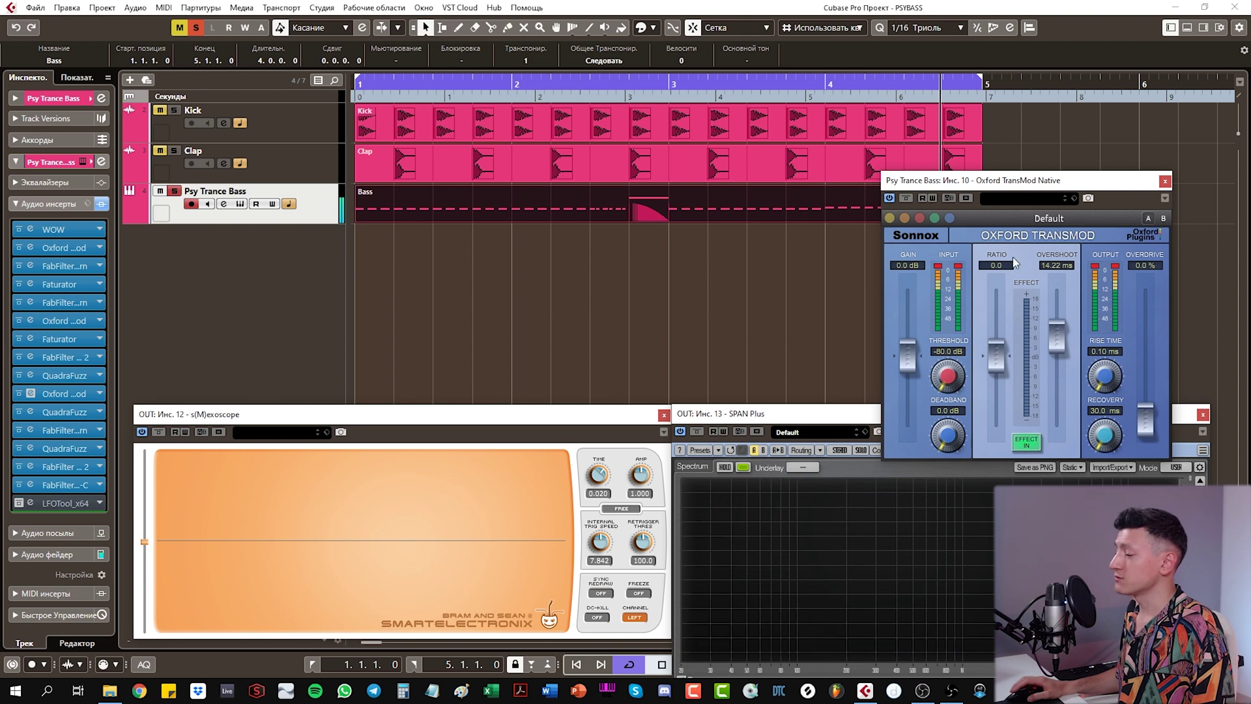
pyautogui.click(1164, 181)
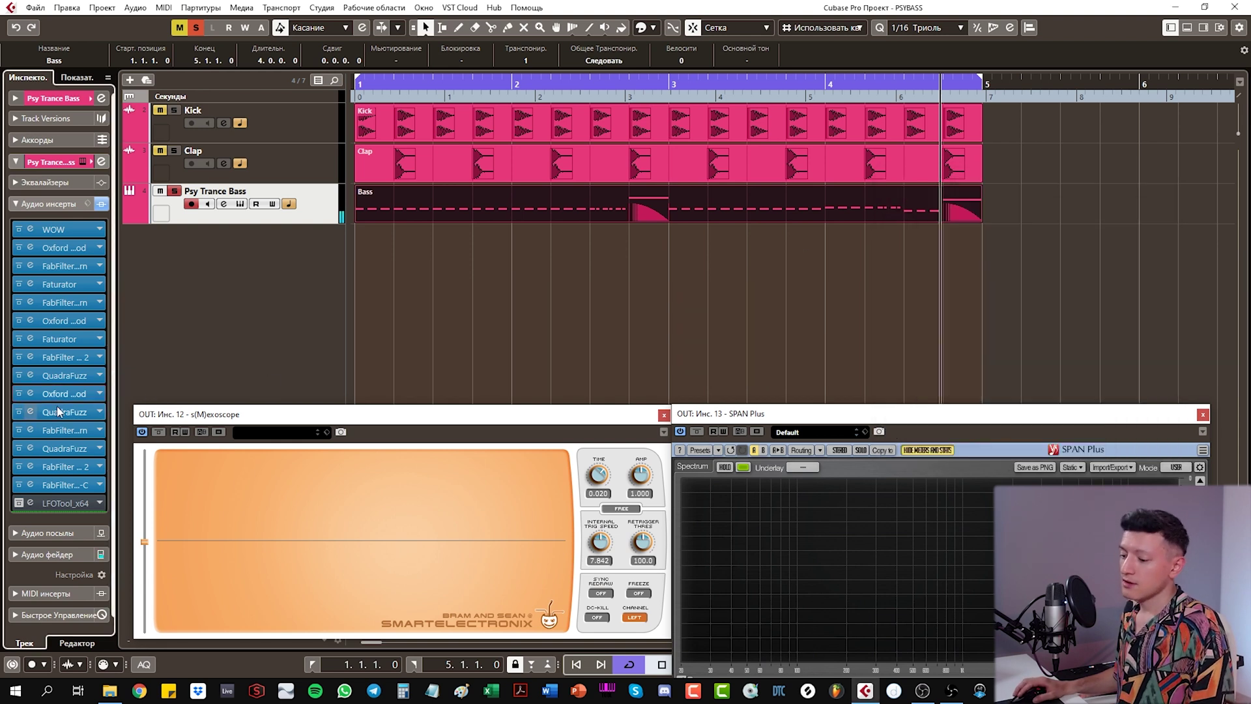
pyautogui.click(94, 413)
pyautogui.press('space')
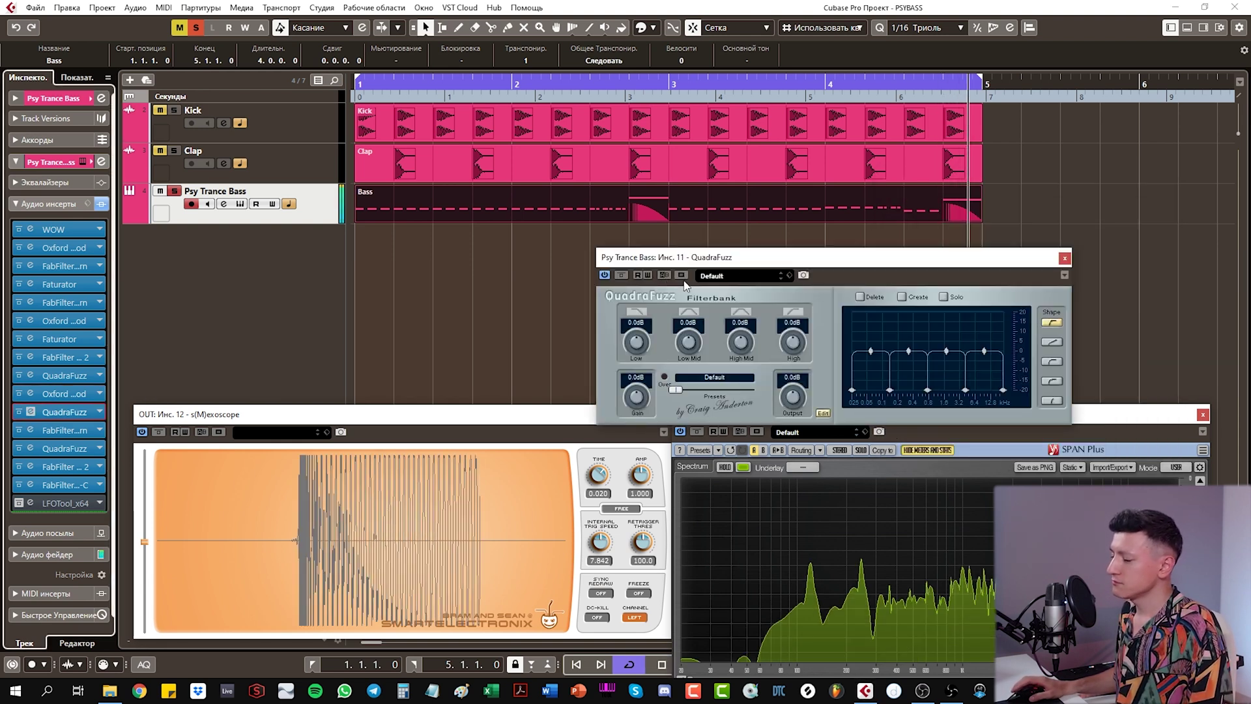
pyautogui.click(621, 275)
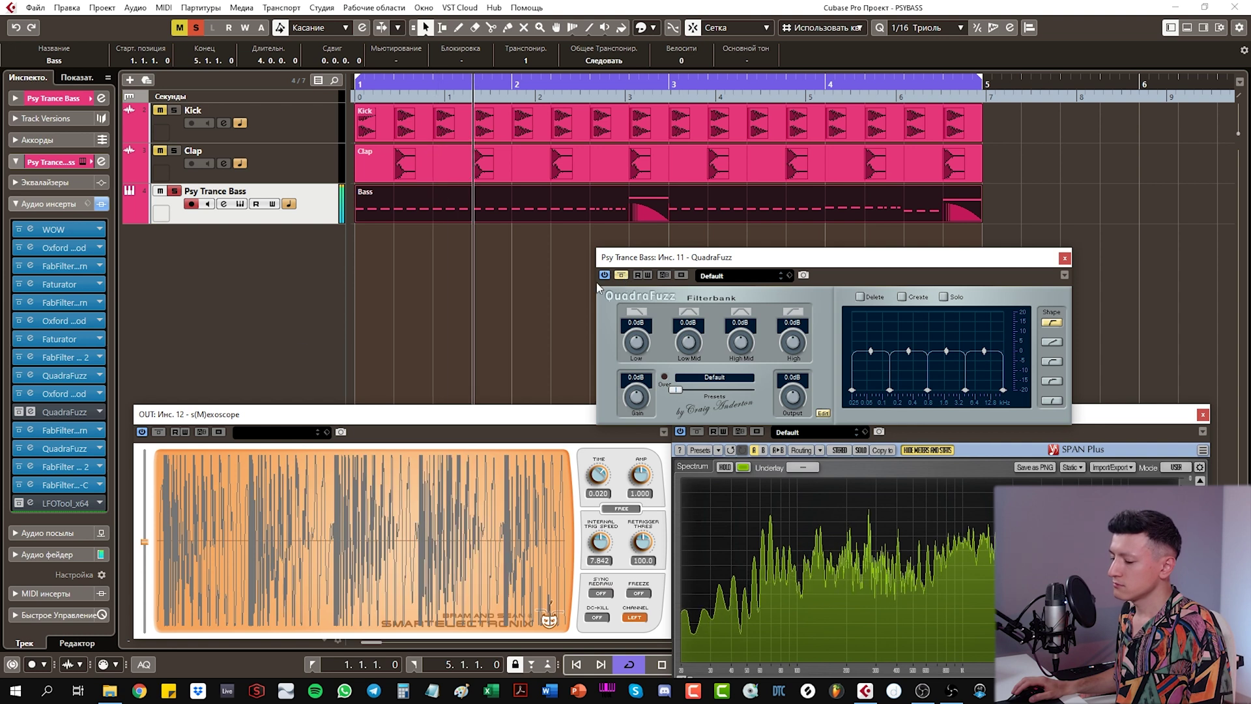
pyautogui.click(19, 376)
pyautogui.click(19, 376)
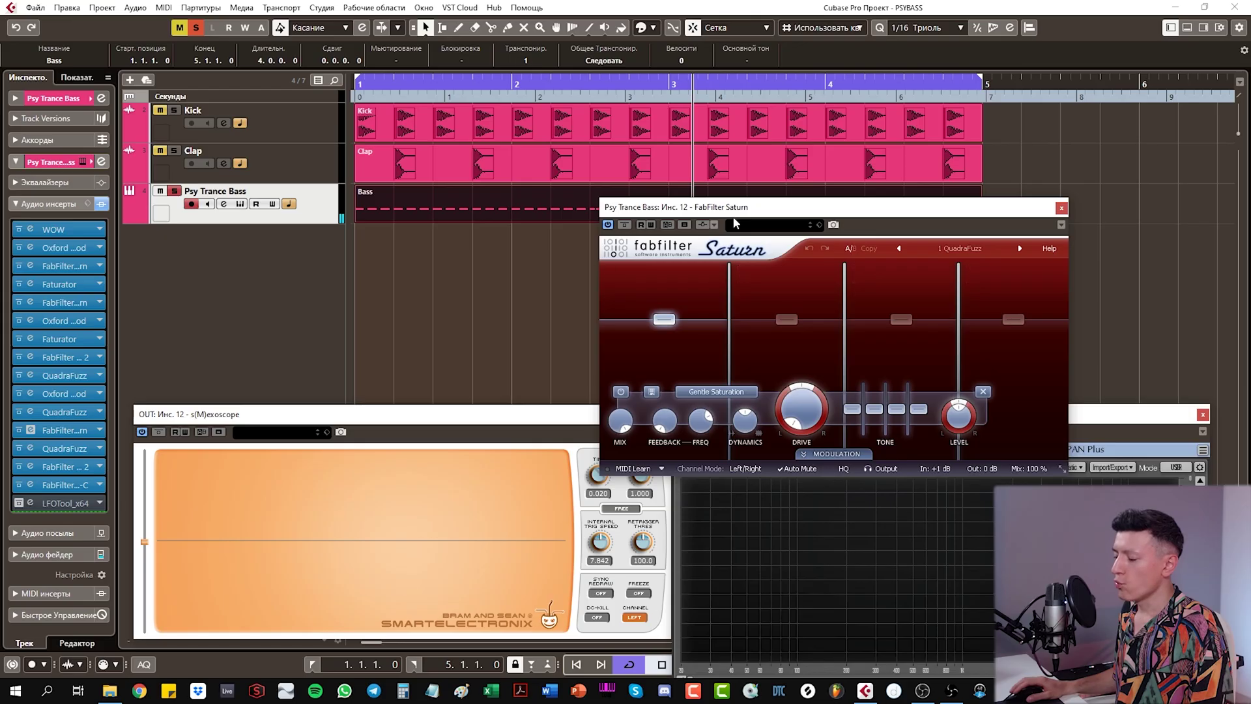
# Step: Audition the Saturn in insert 12 and compare its input gain side by side with the QuadraFuzz in insert 13
pyautogui.moveTo(858, 213); pyautogui.dragTo(646, 197)
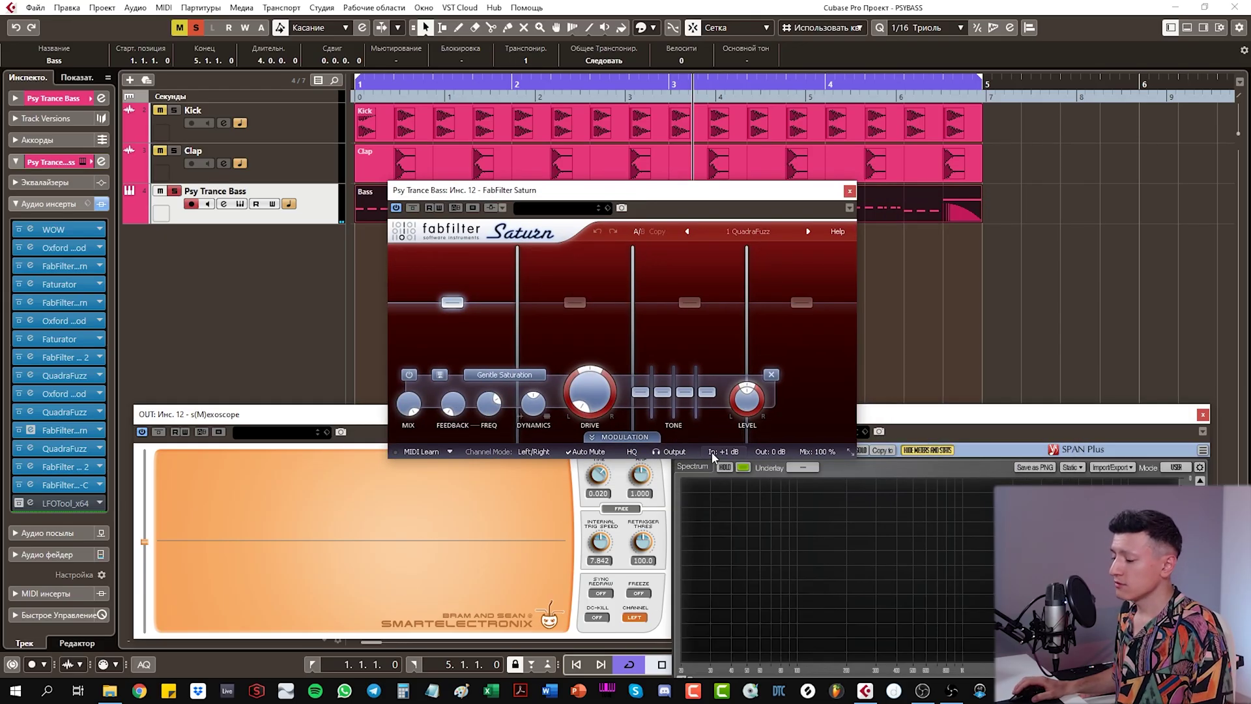
pyautogui.press('space')
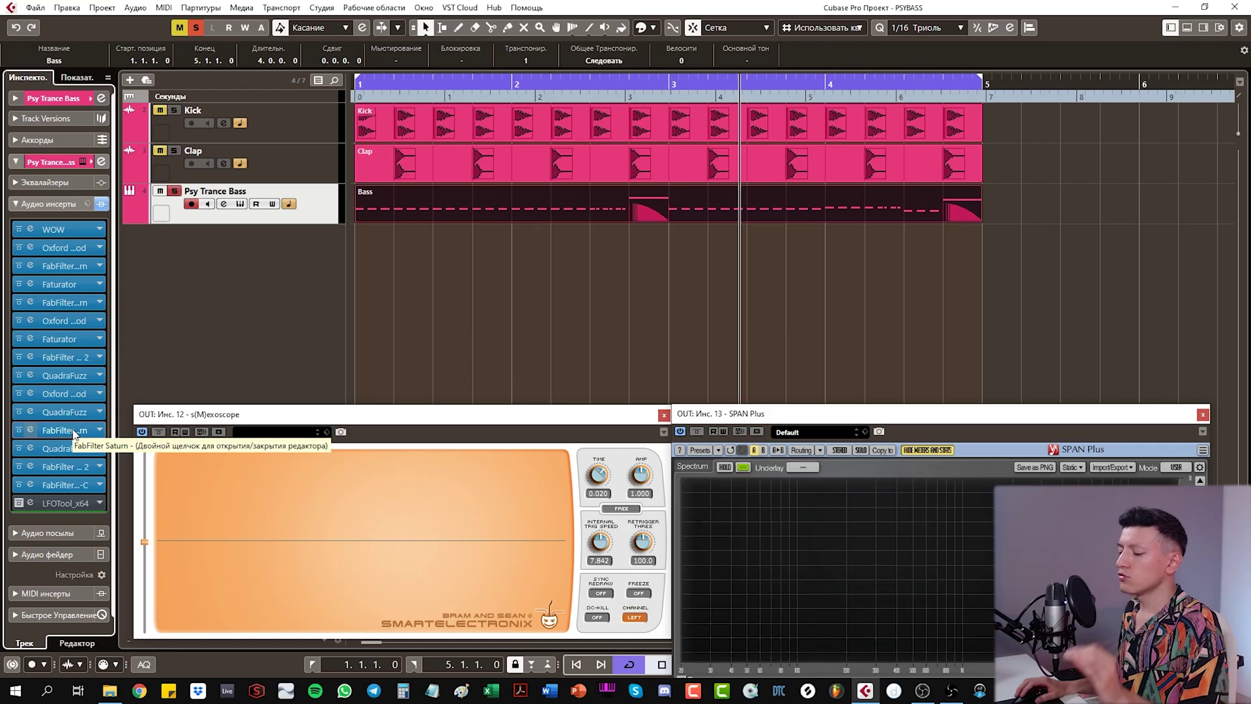
pyautogui.click(74, 432)
pyautogui.click(48, 452)
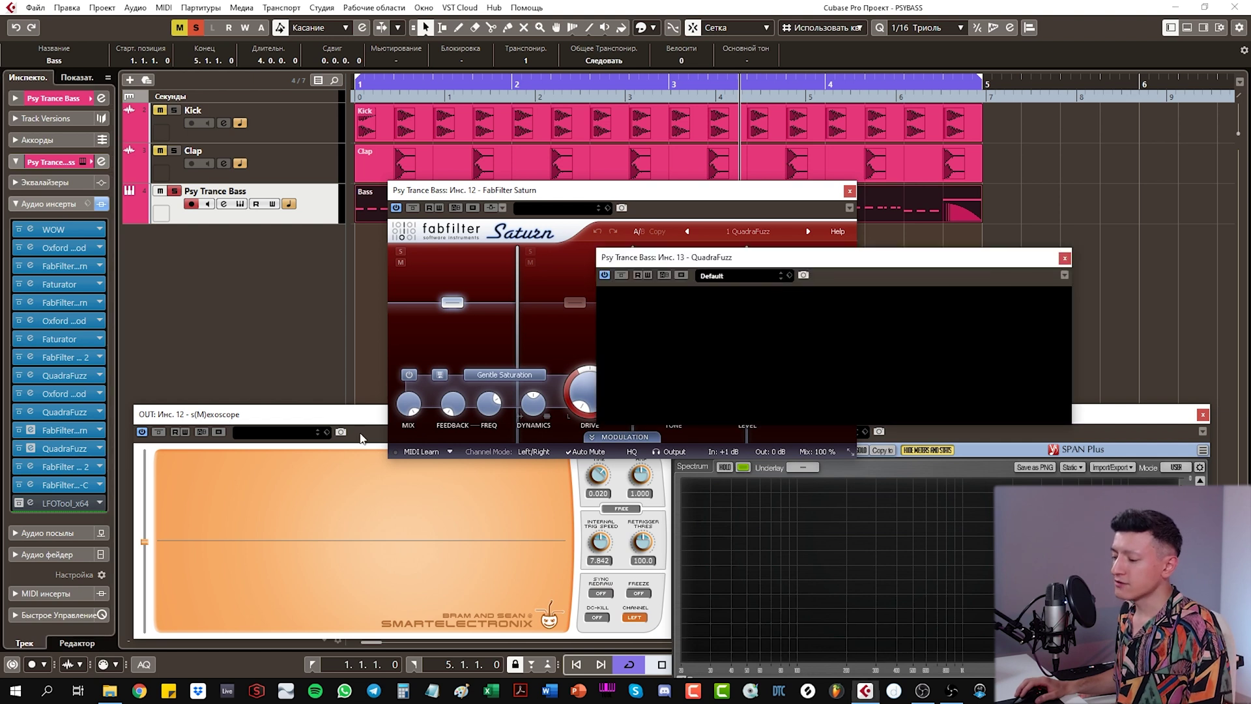
pyautogui.moveTo(866, 263); pyautogui.dragTo(1000, 296)
pyautogui.moveTo(659, 198); pyautogui.dragTo(498, 156)
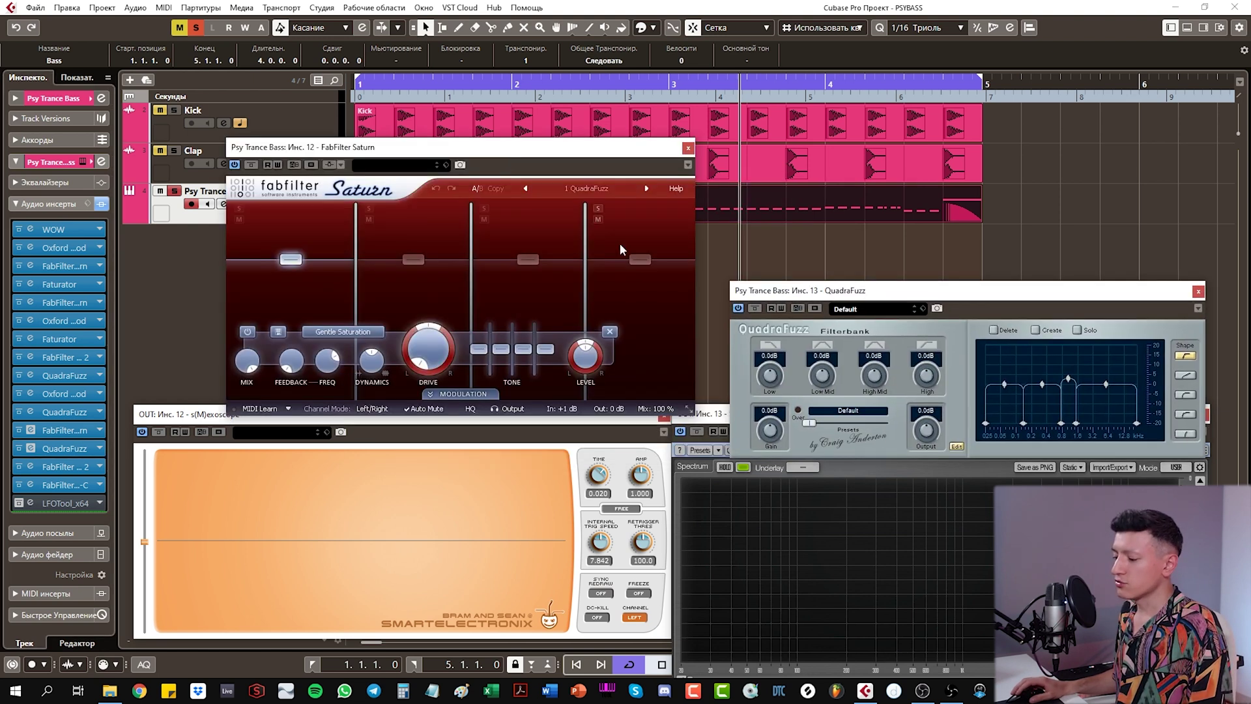
pyautogui.moveTo(568, 410)
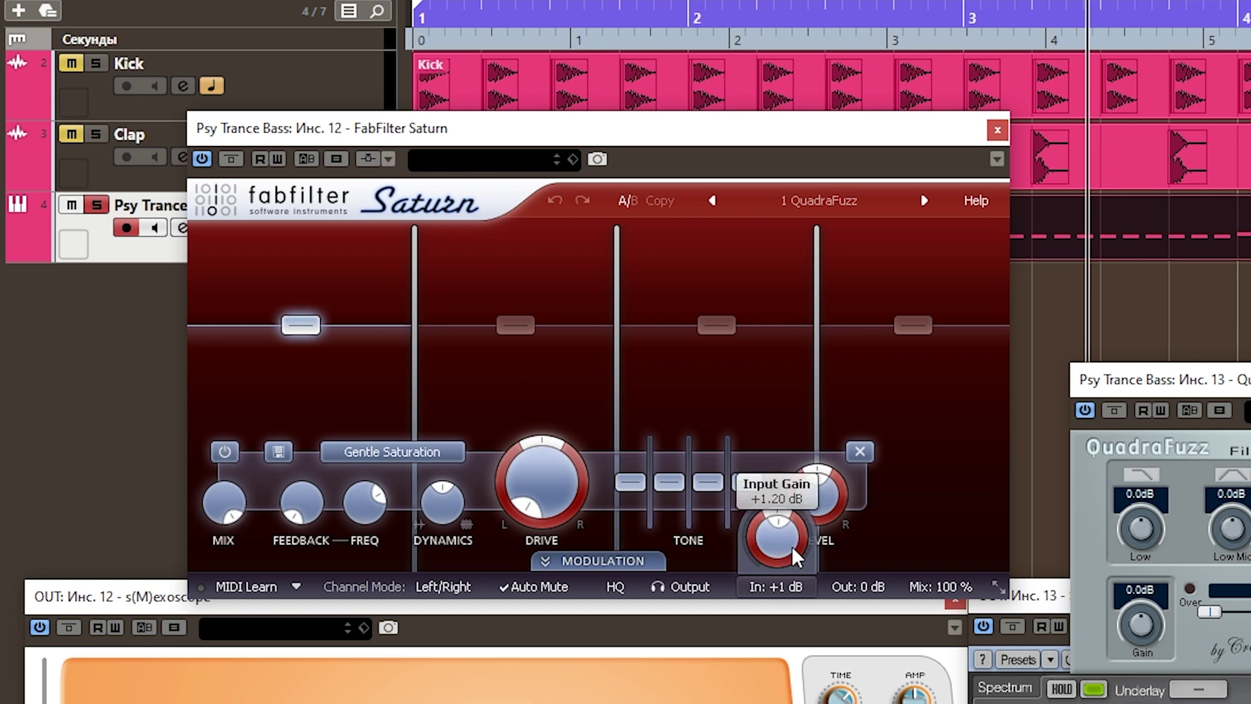
pyautogui.click(997, 129)
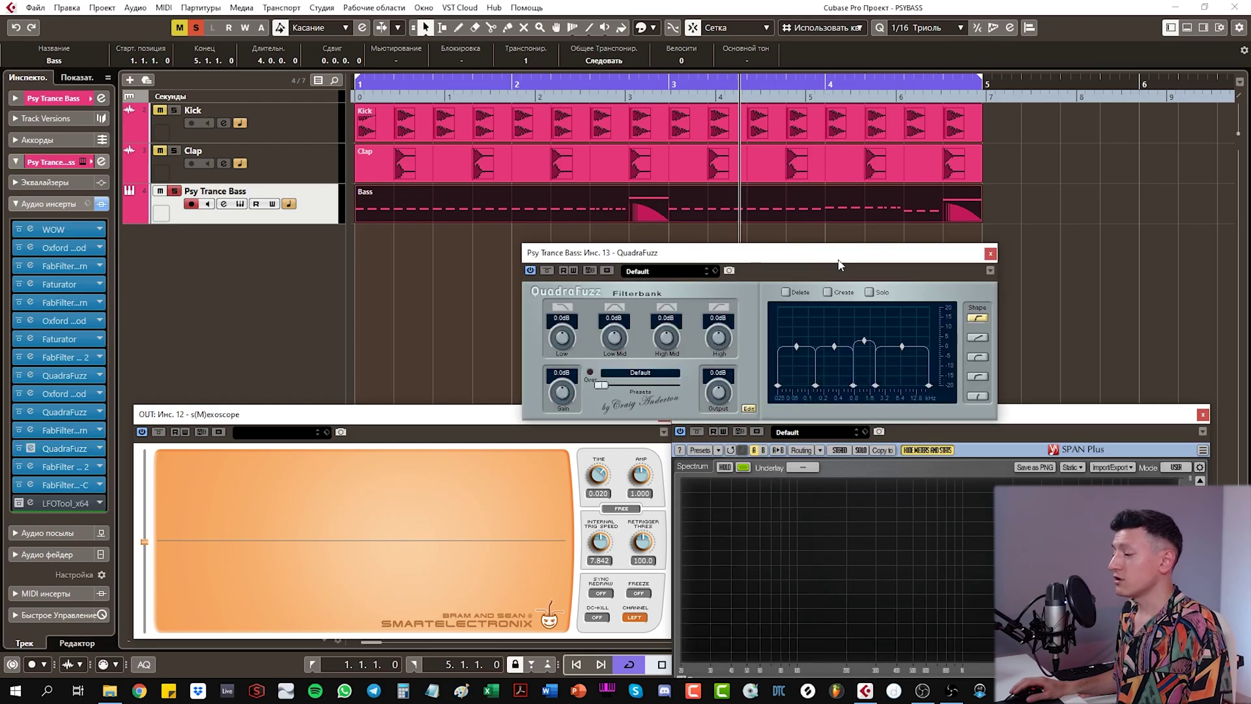
# Step: Inspect the raised band of the QuadraFuzz in insert 13, audition the bass through it and close its editor
pyautogui.moveTo(838, 260); pyautogui.dragTo(688, 242)
pyautogui.moveTo(726, 369); pyautogui.dragTo(737, 368)
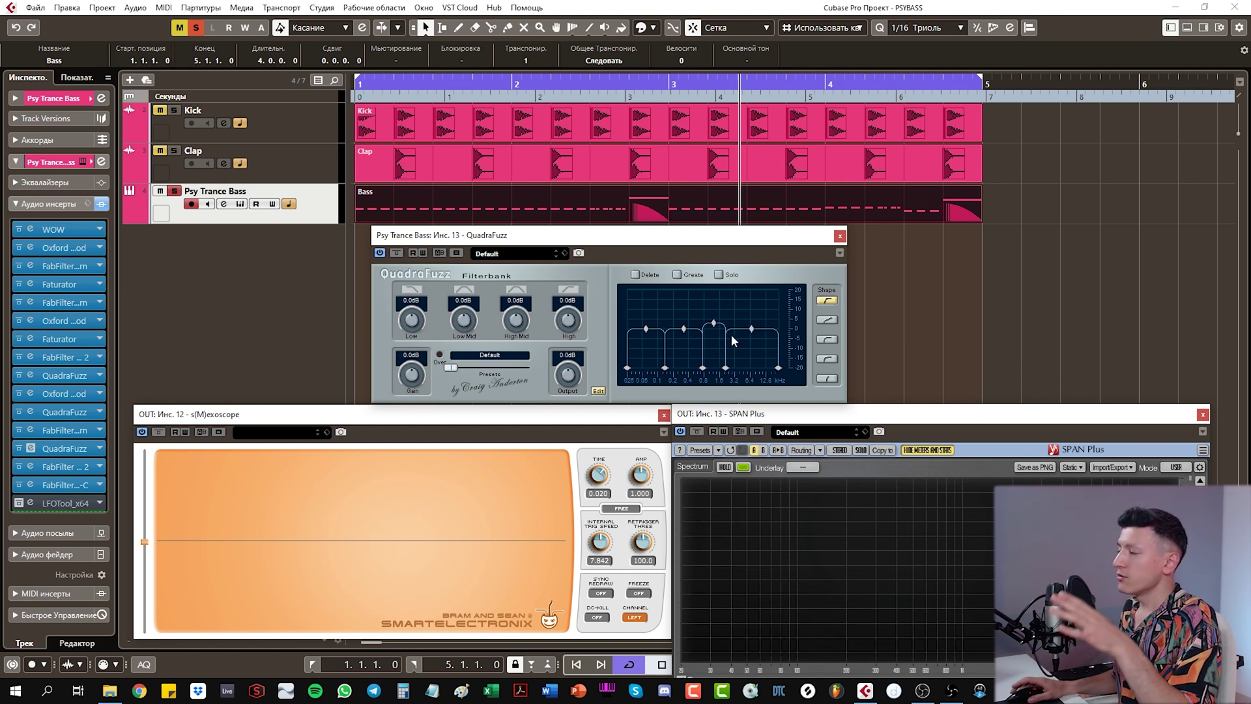
pyautogui.moveTo(727, 367); pyautogui.dragTo(724, 365)
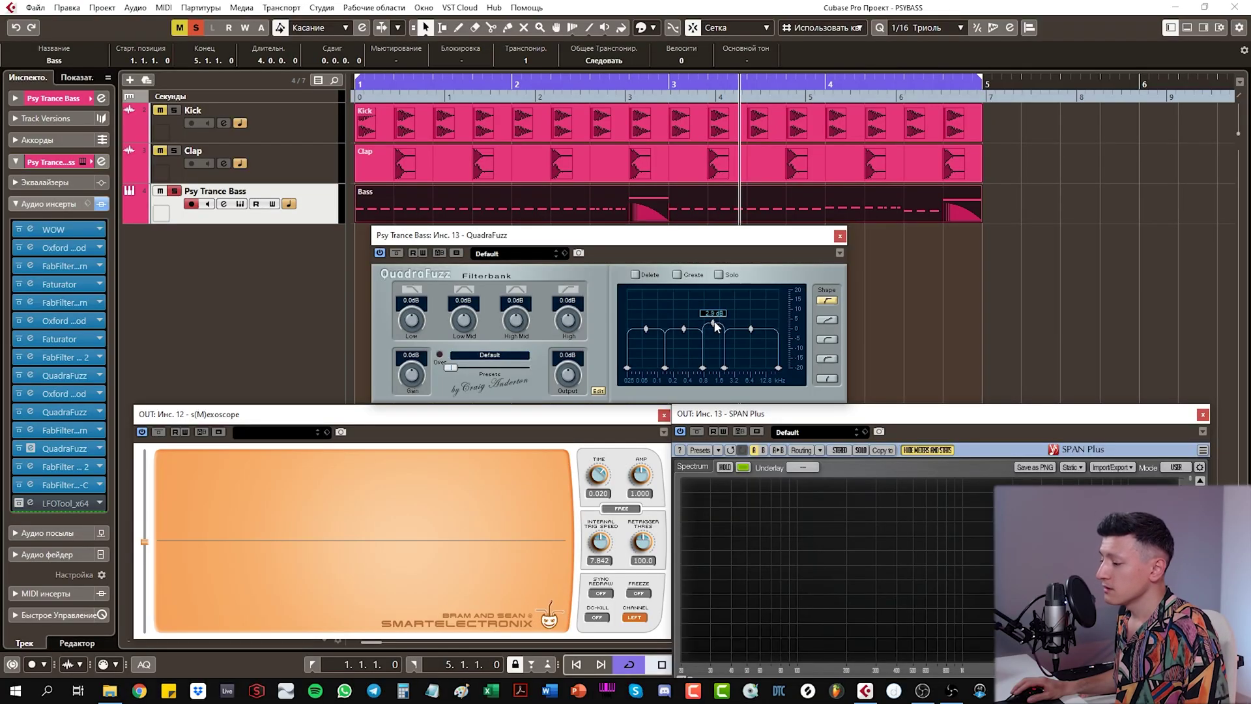
pyautogui.press('space')
pyautogui.moveTo(726, 366); pyautogui.dragTo(709, 366)
pyautogui.moveTo(728, 553); pyautogui.dragTo(751, 552)
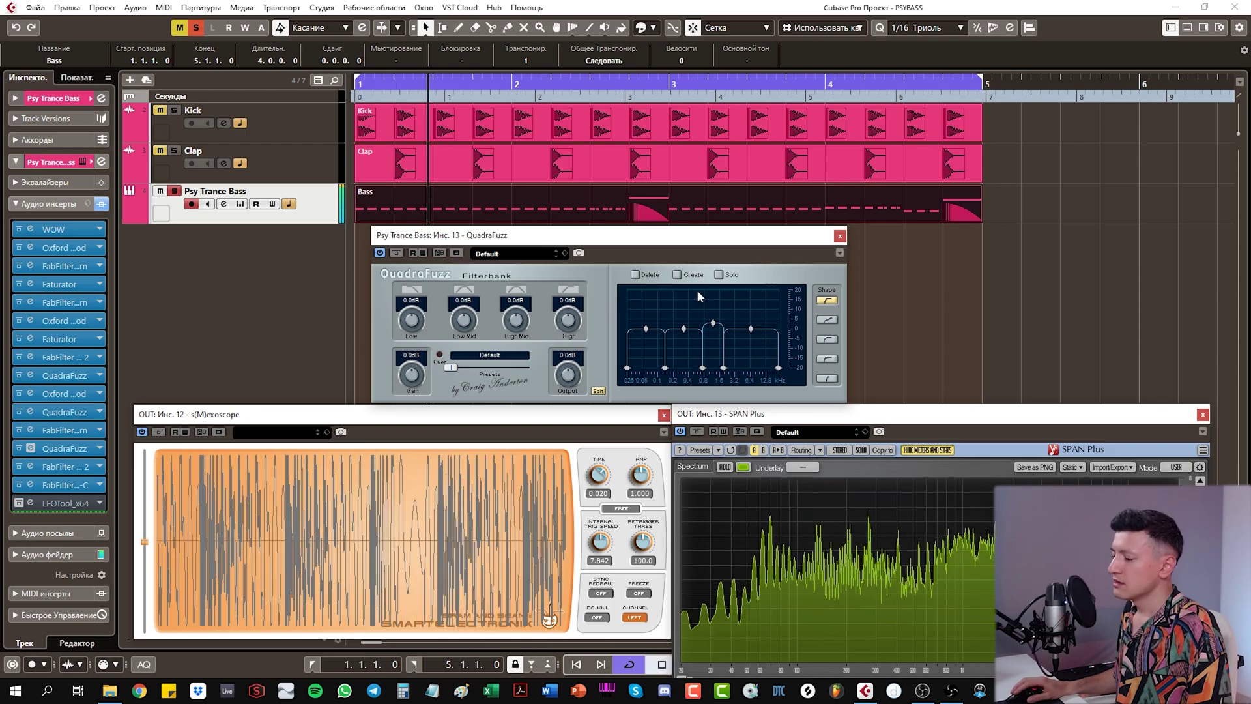
pyautogui.press('space')
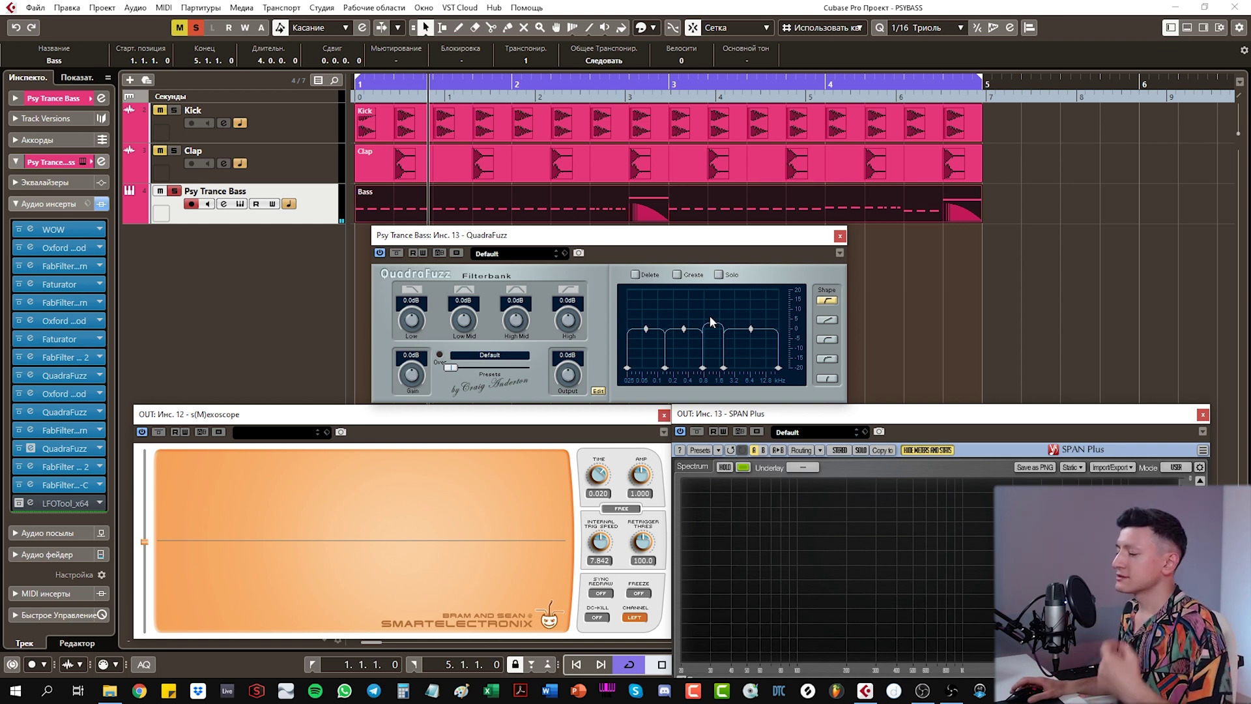
pyautogui.press('space')
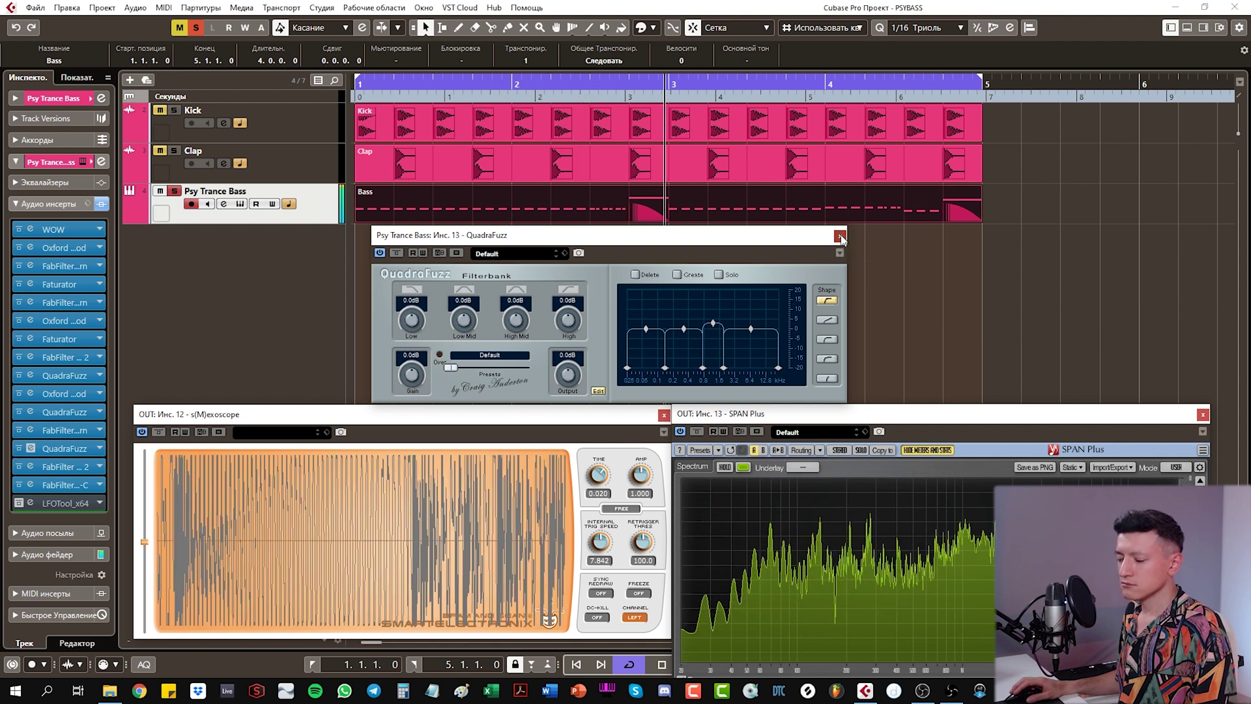
pyautogui.click(841, 236)
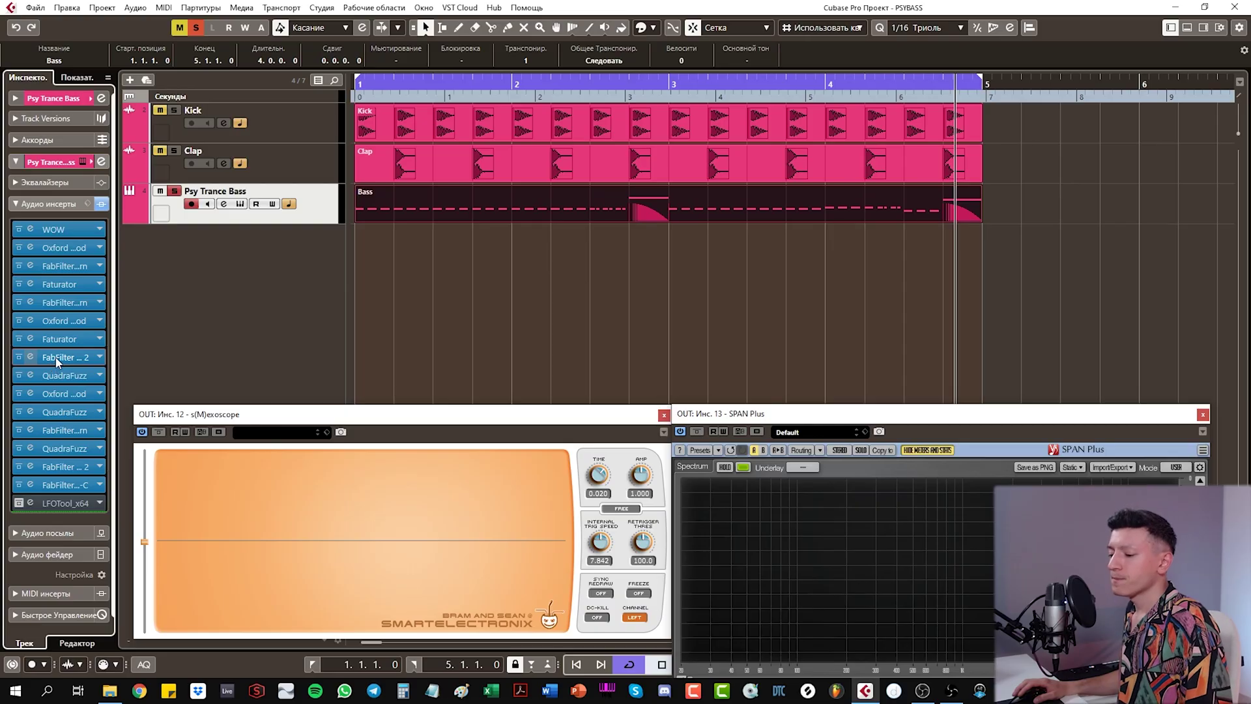
# Step: Inspect the EQ bands of the Pro-Q 2 in insert 8 and audition its bypass during bass playback
pyautogui.click(49, 360)
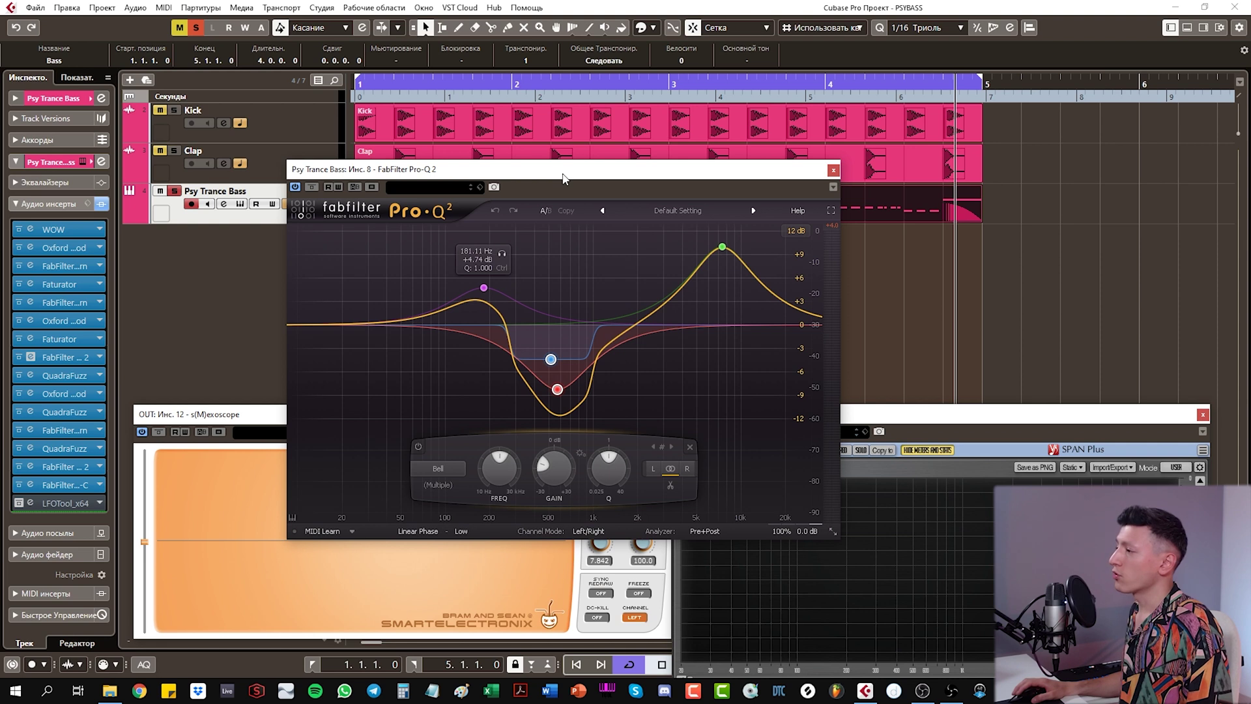
pyautogui.moveTo(571, 178); pyautogui.dragTo(582, 137)
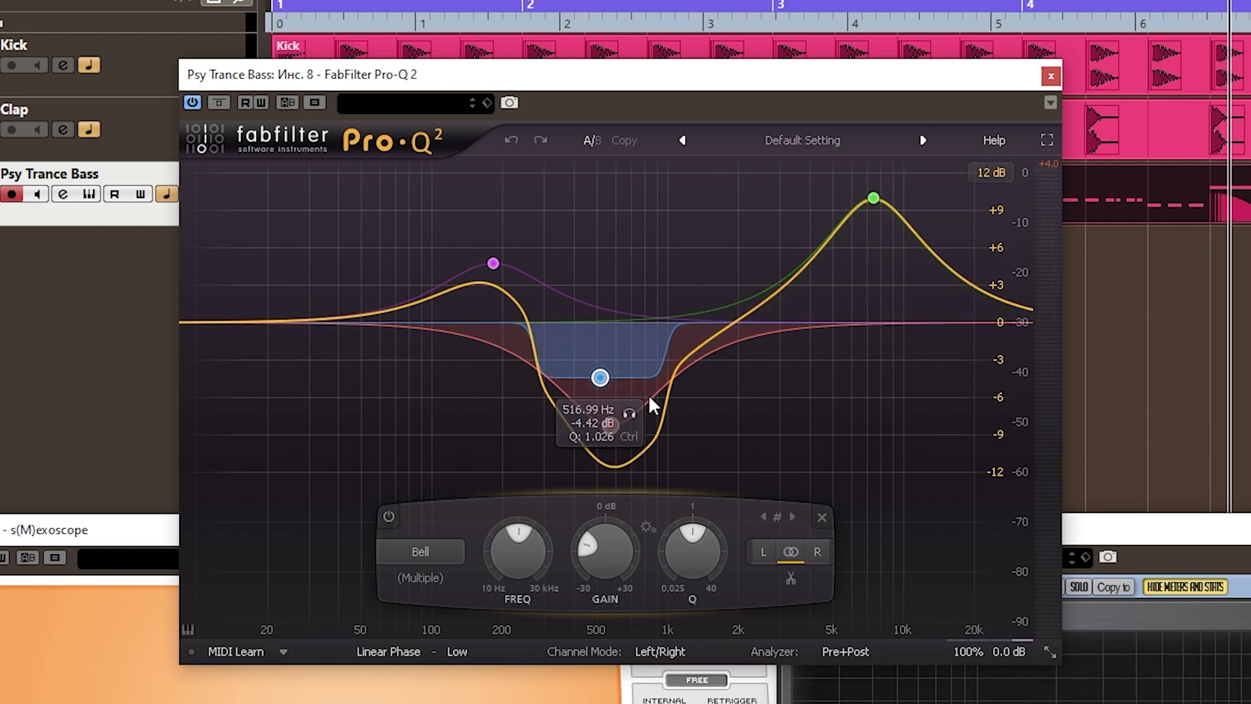
pyautogui.moveTo(647, 394); pyautogui.dragTo(640, 426)
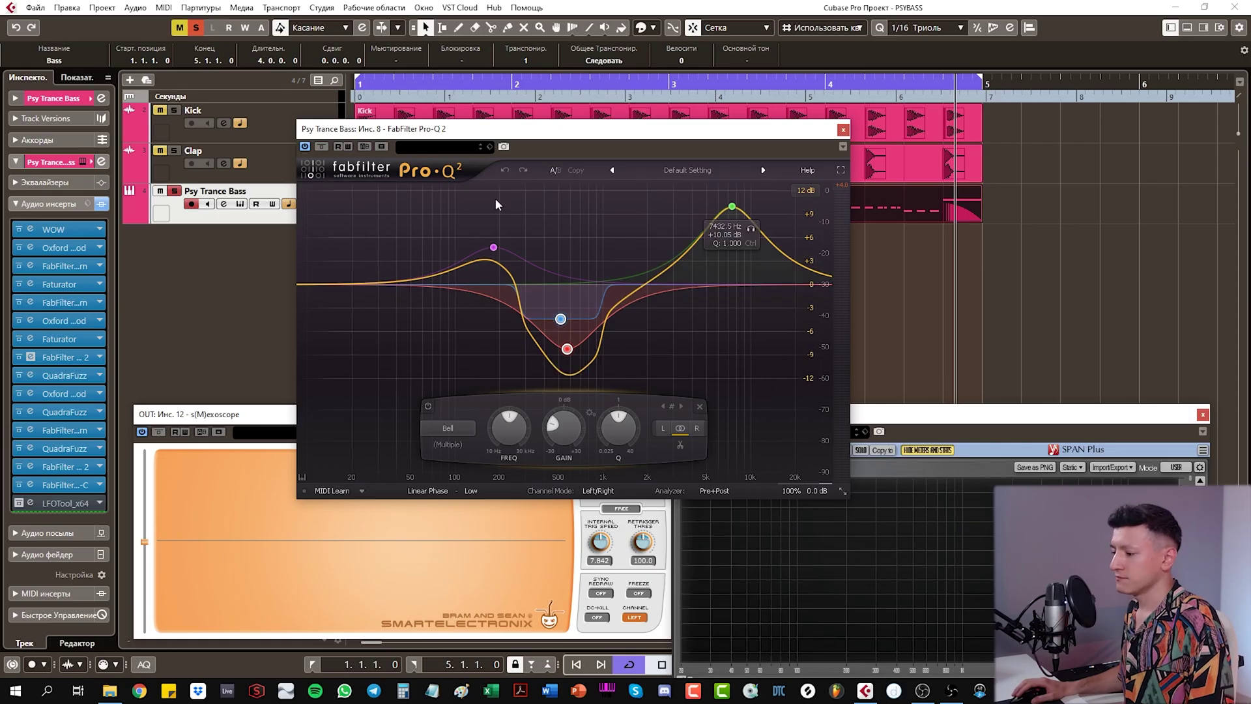
pyautogui.press('space')
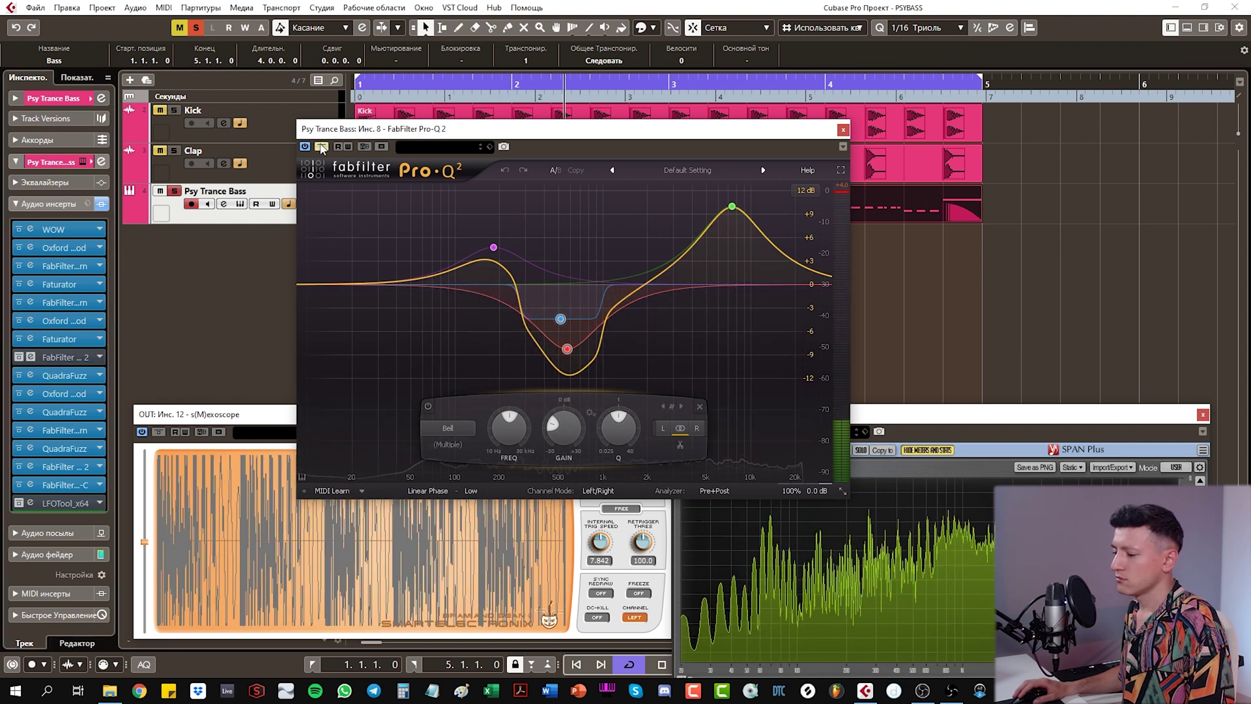
pyautogui.click(322, 147)
pyautogui.press('space')
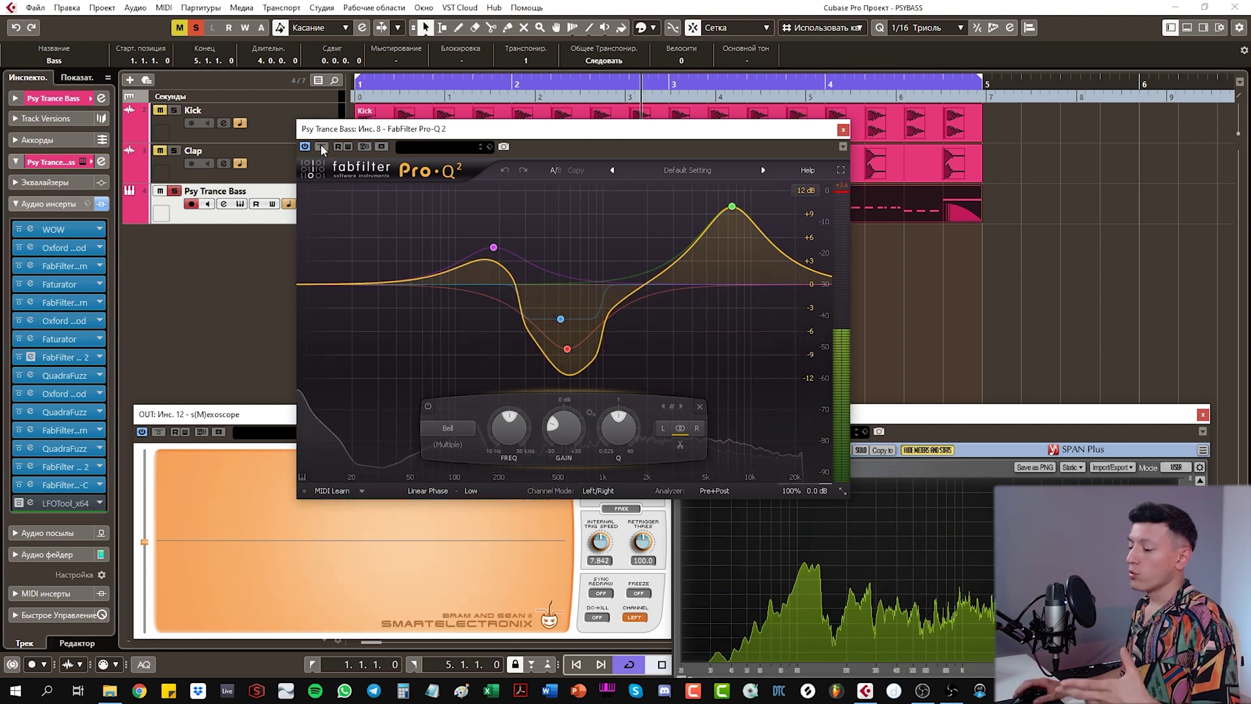
pyautogui.moveTo(570, 351)
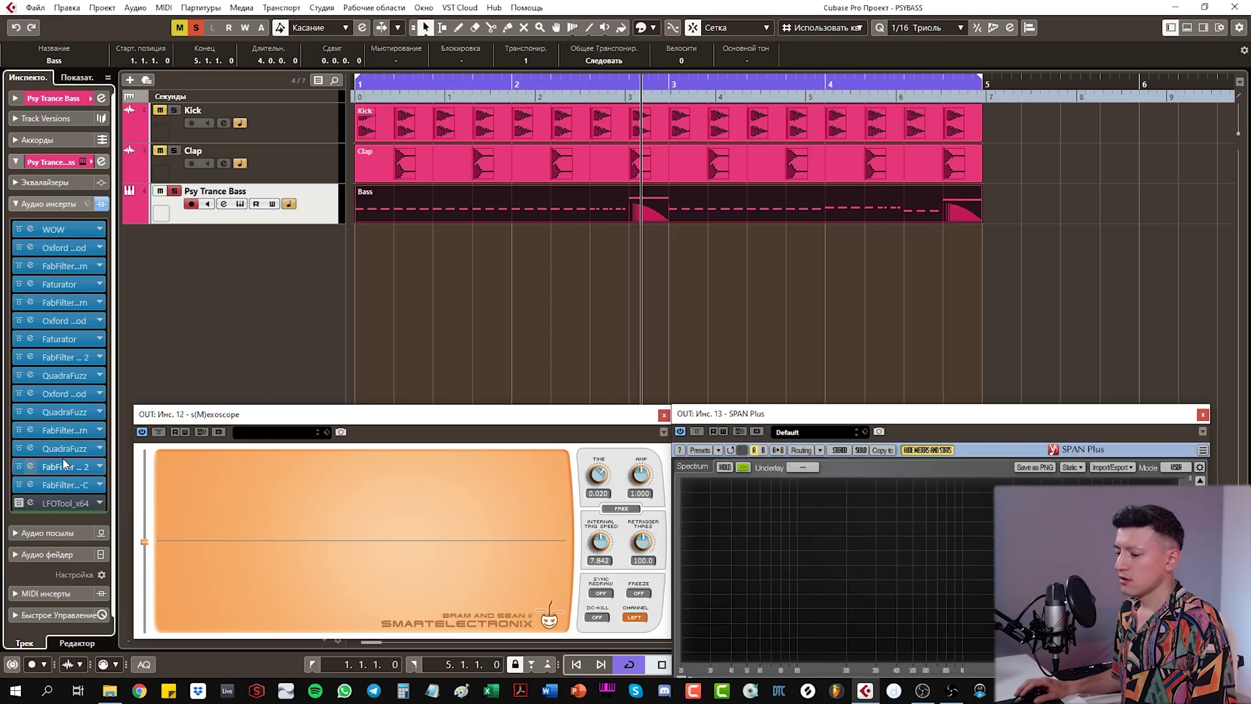
# Step: Examine the Pro-Q 2 curve in insert 14 at the 30 dB and 12 dB display ranges and close it
pyautogui.click(61, 464)
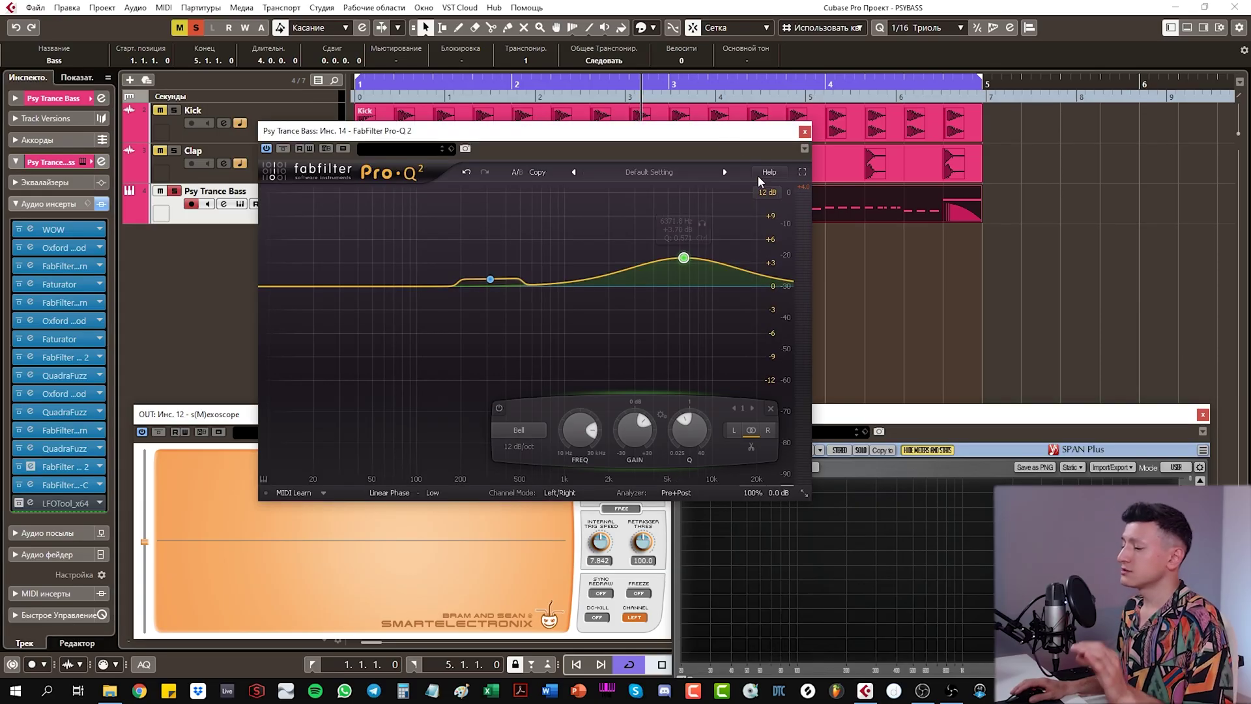
pyautogui.click(776, 253)
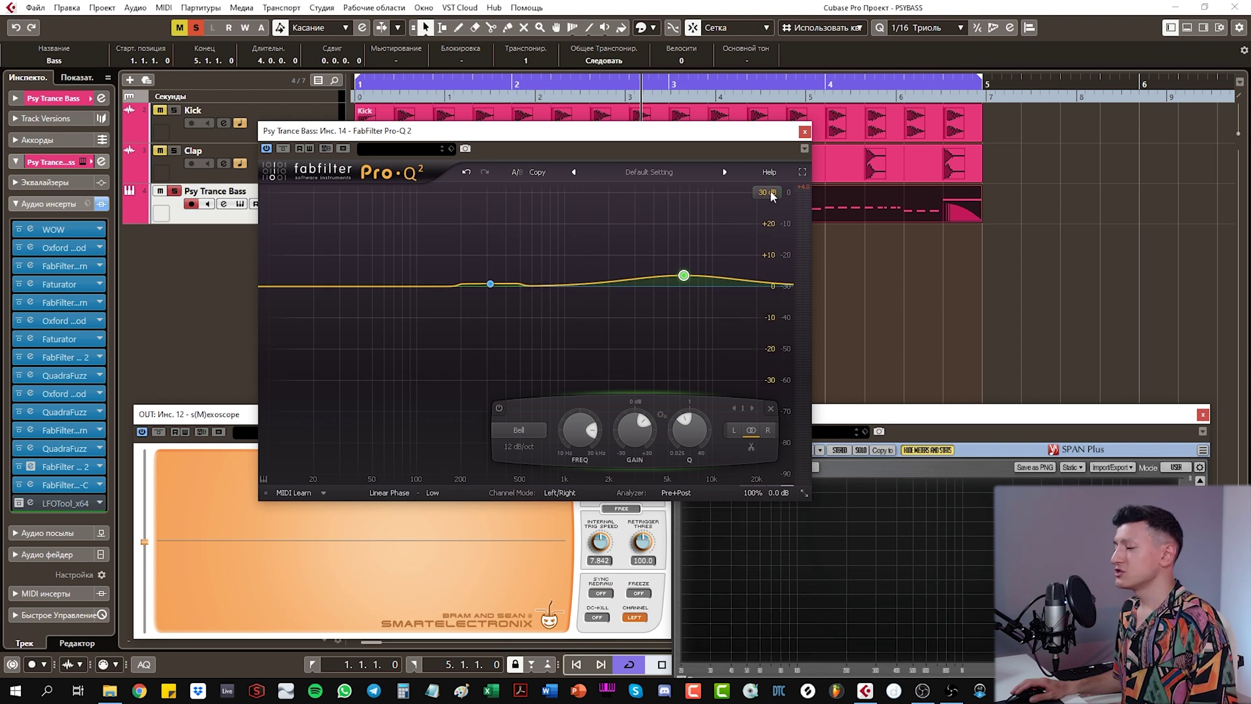
pyautogui.click(769, 192)
pyautogui.click(780, 237)
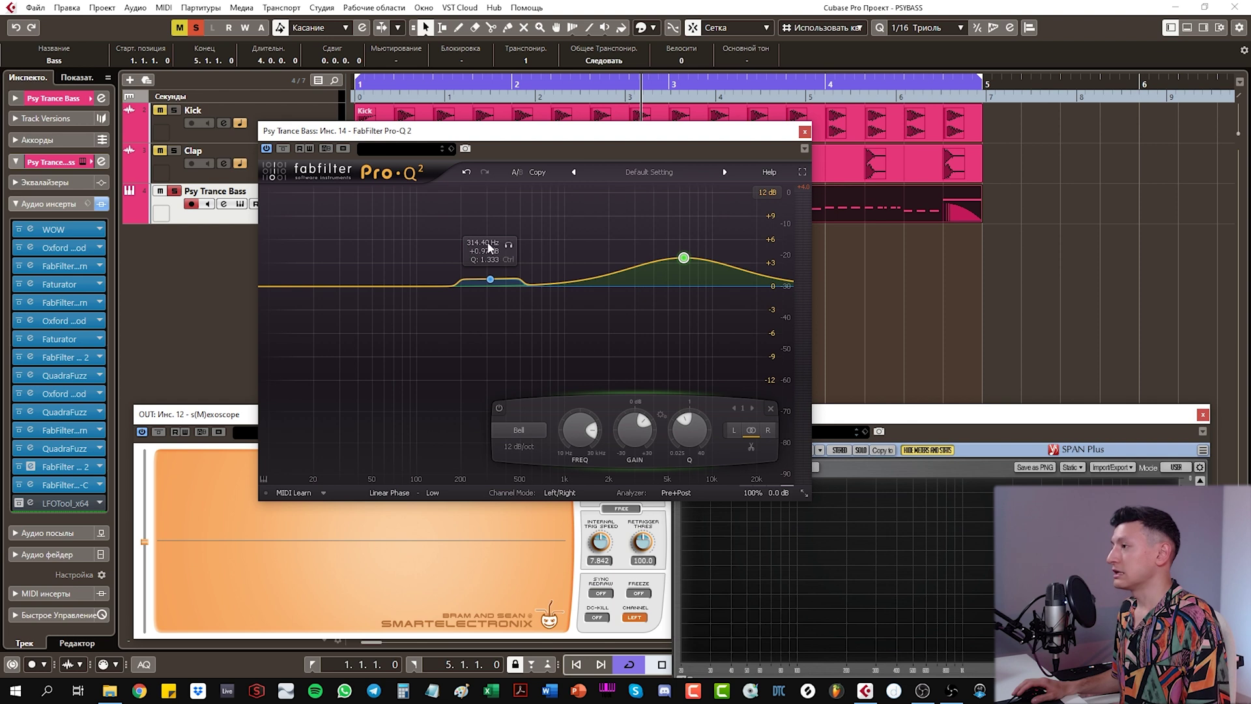
pyautogui.click(805, 131)
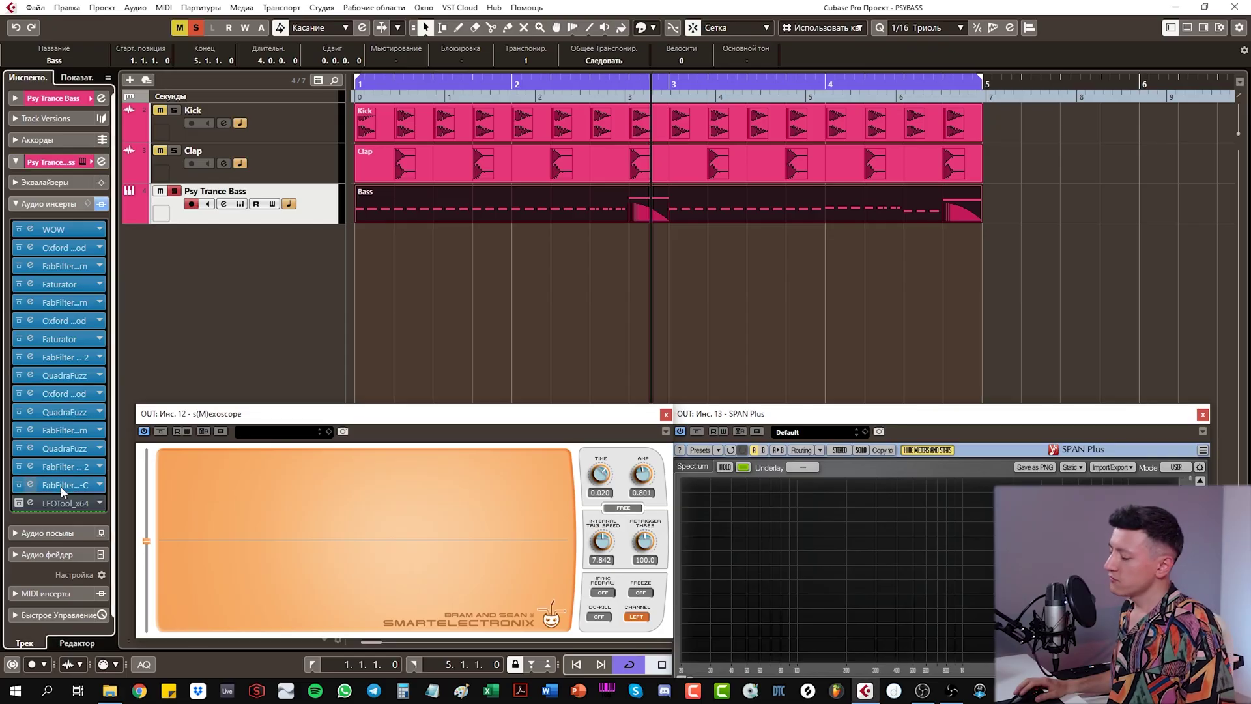
# Step: Check the Pro-C threshold in insert 15, try small input level changes during playback and reset the input level
pyautogui.click(60, 486)
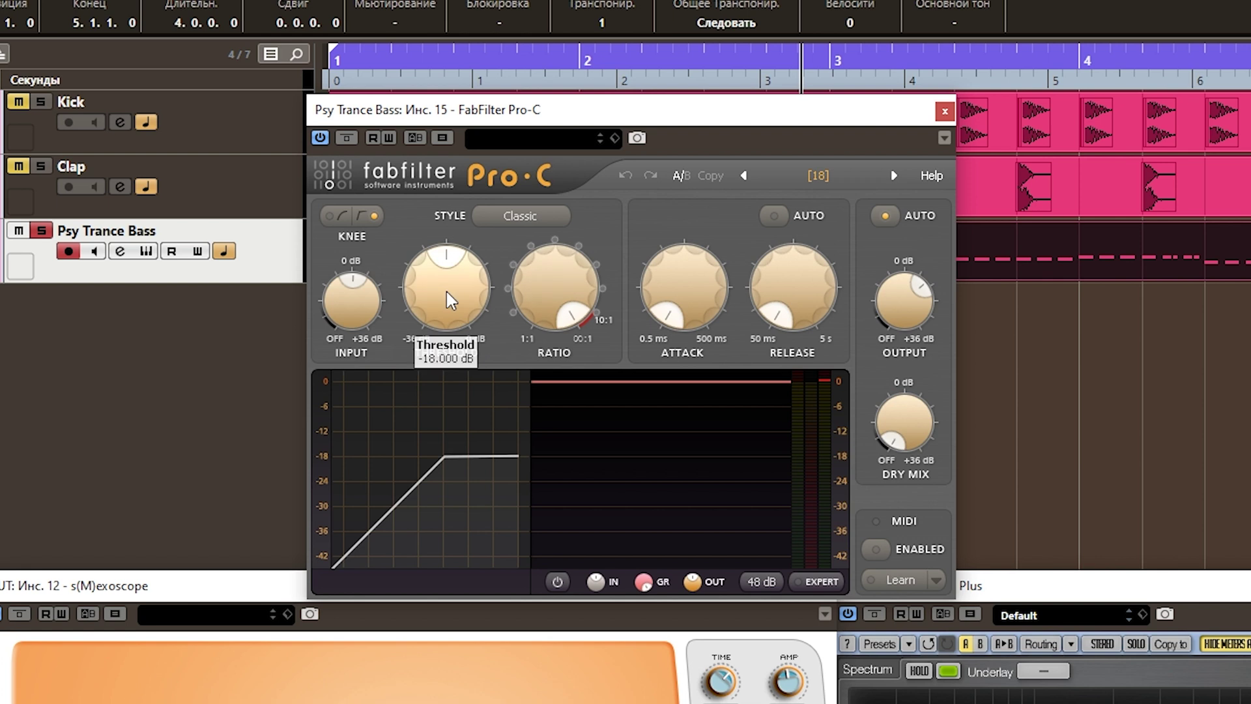
pyautogui.moveTo(447, 293)
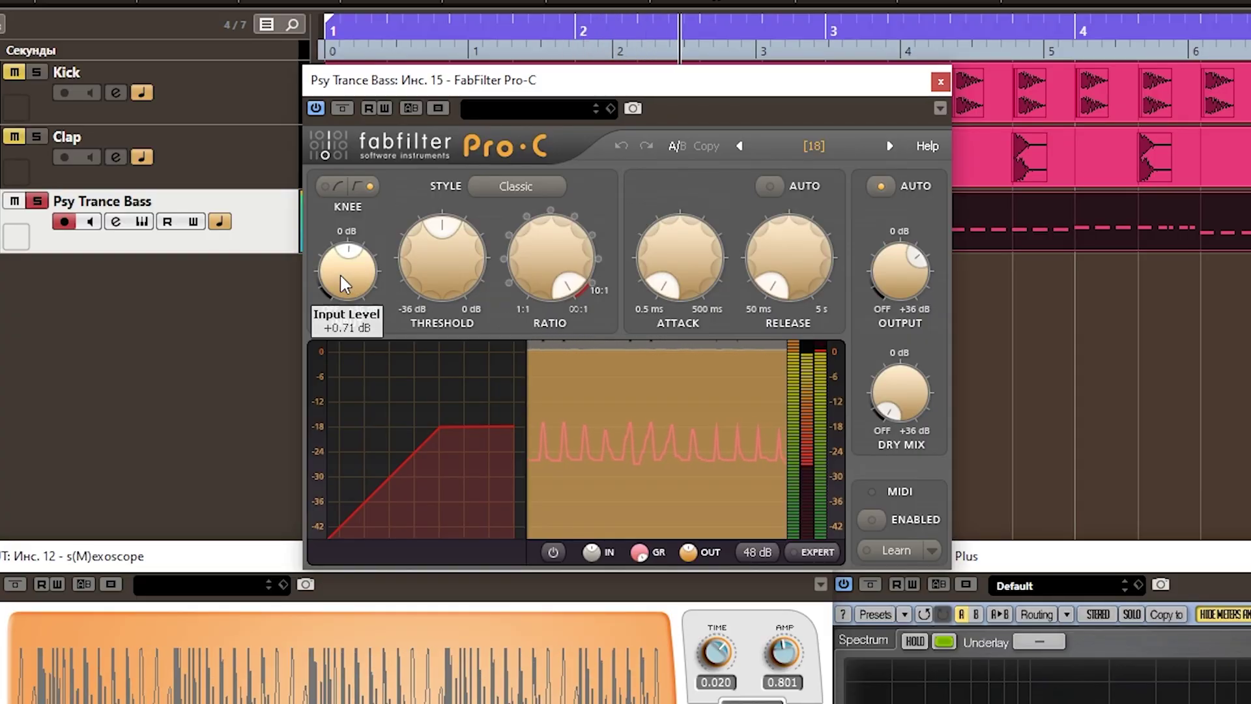
pyautogui.moveTo(338, 273)
pyautogui.mouseDown()
pyautogui.moveTo(327, 346)
pyautogui.moveTo(336, 466)
pyautogui.moveTo(369, 283)
pyautogui.mouseUp()
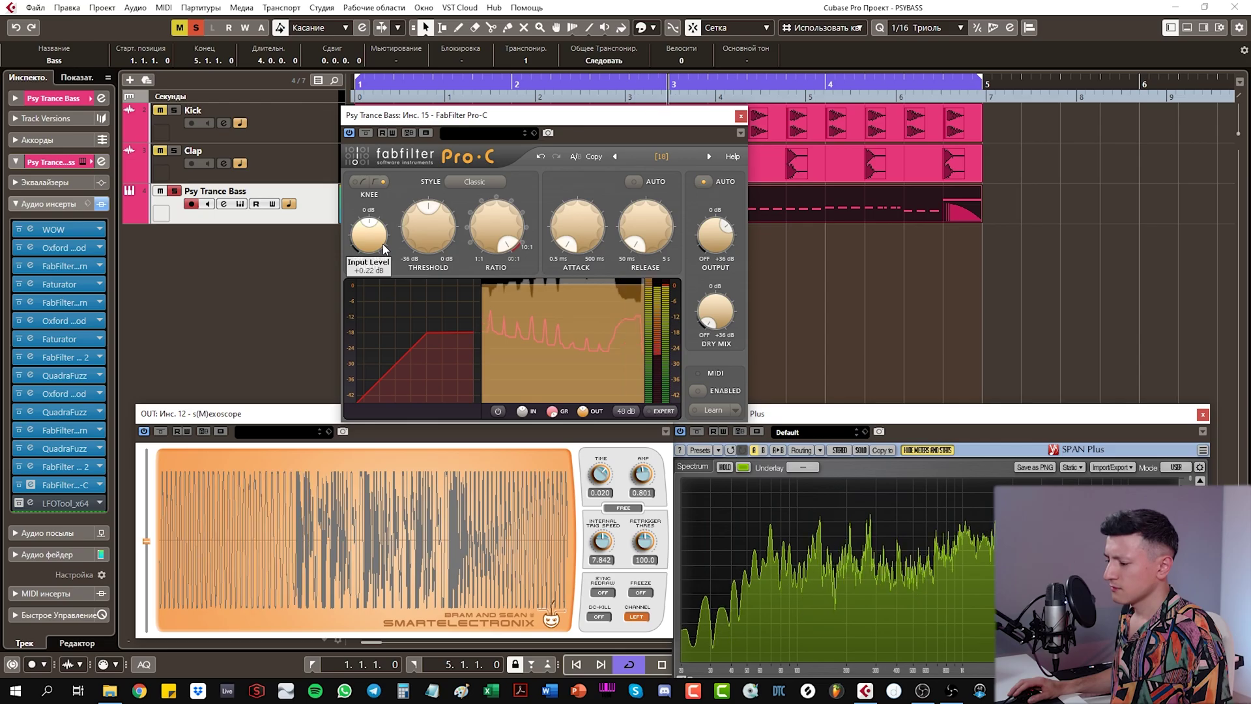
pyautogui.keyDown('ctrl'); pyautogui.click(370, 242); pyautogui.keyUp('ctrl')
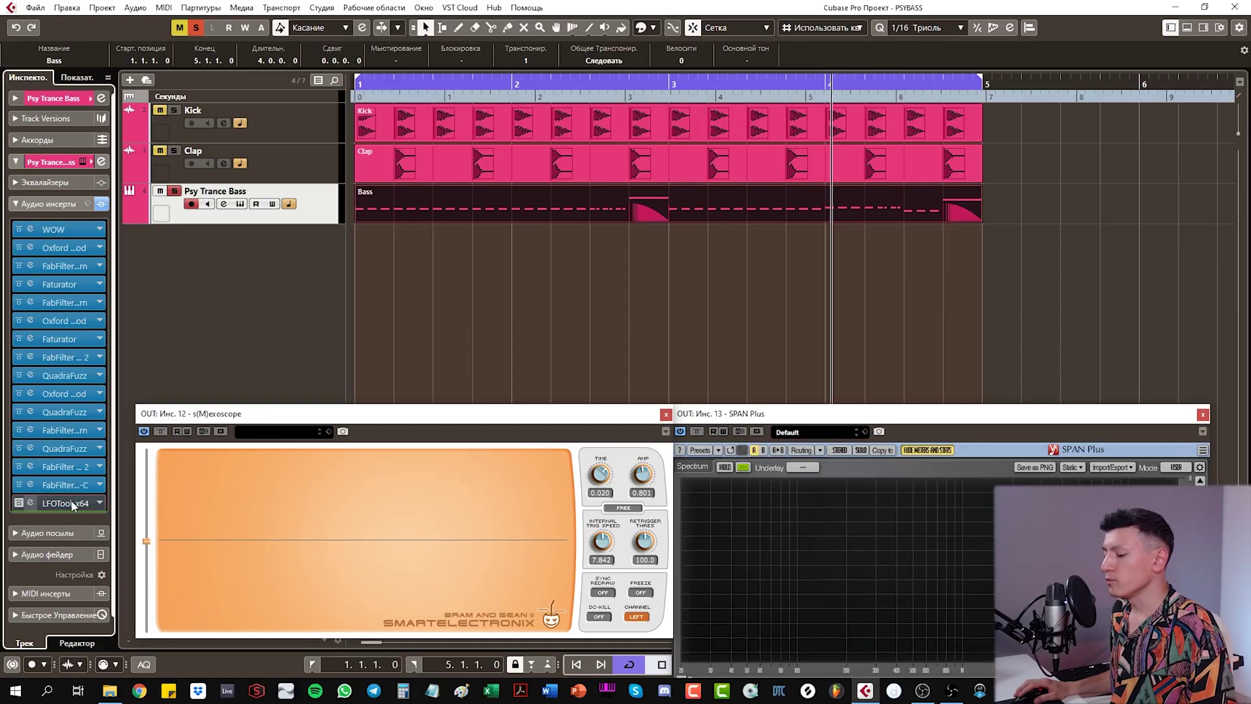
# Step: Audition the LFOTool in insert 16 with a raised curve start, shift its middle point slightly later and return the start to minimum
pyautogui.click(73, 505)
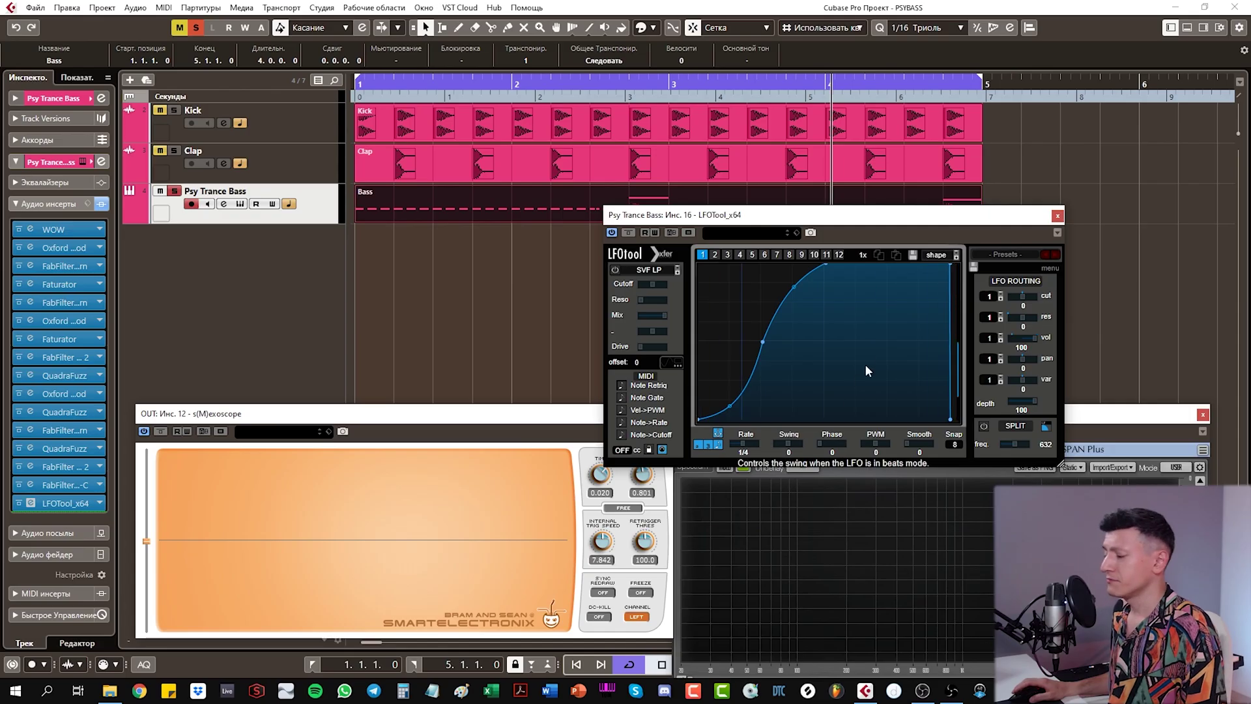
pyautogui.press('space')
pyautogui.moveTo(699, 418); pyautogui.dragTo(699, 374)
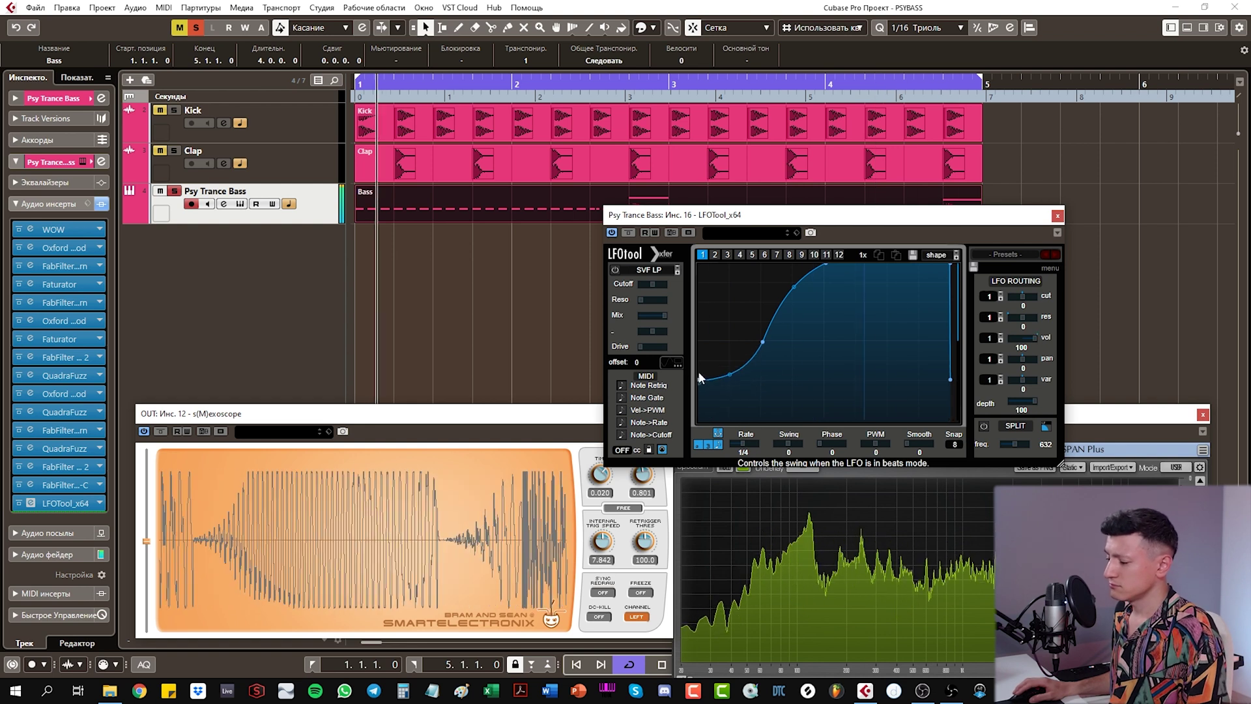
pyautogui.moveTo(763, 341)
pyautogui.mouseDown()
pyautogui.moveTo(784, 326)
pyautogui.moveTo(772, 342)
pyautogui.mouseUp()
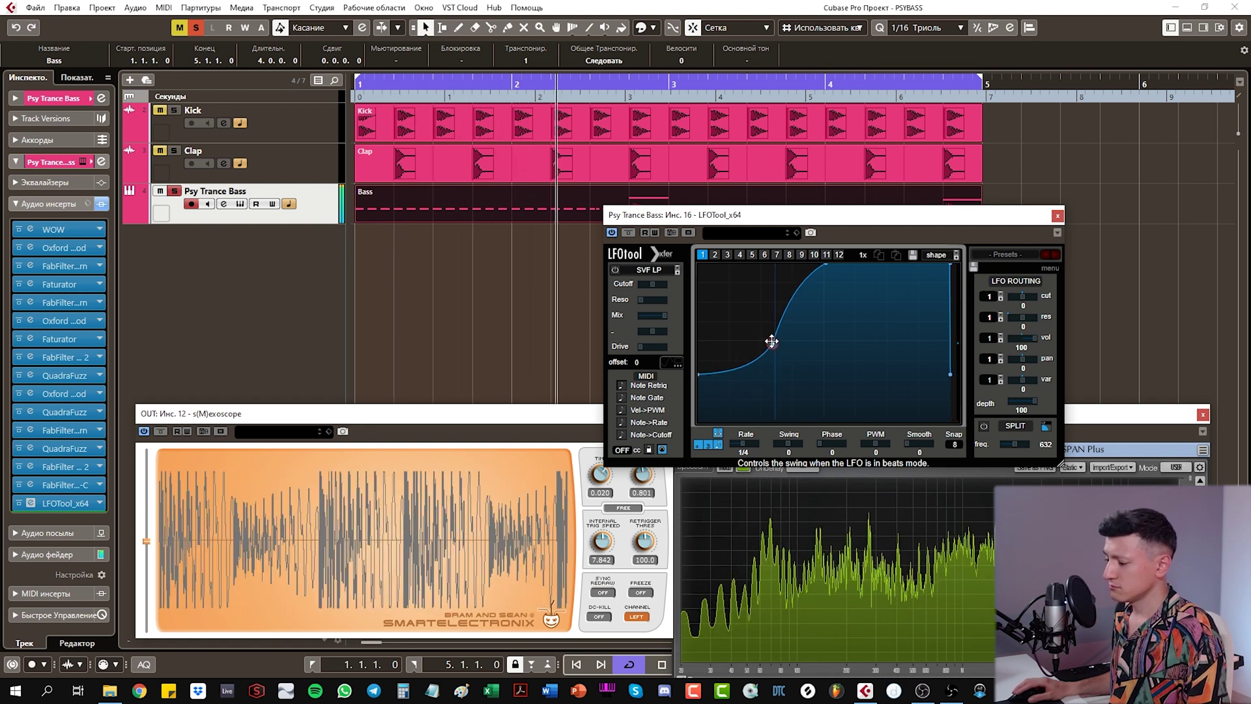
pyautogui.moveTo(699, 376); pyautogui.dragTo(686, 451)
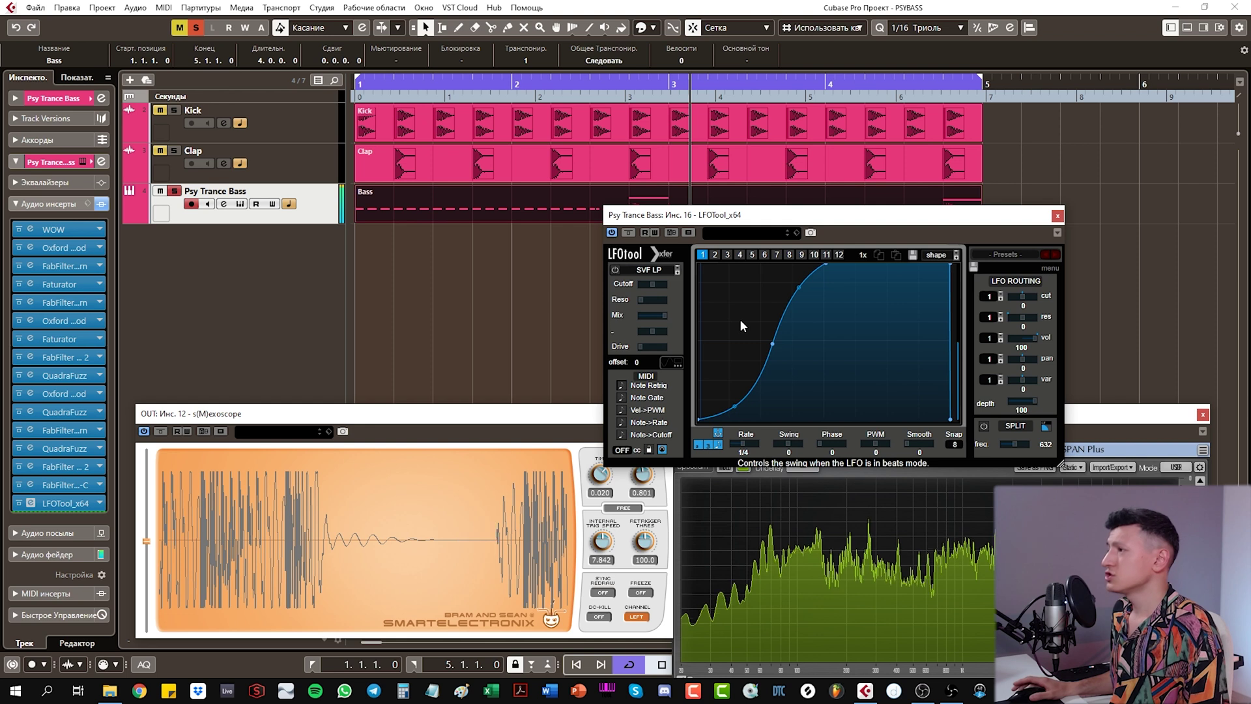
# Step: Enlarge the Kick track's height and zoom the timeline in on the first bar to show the kick waveforms
pyautogui.click(315, 146)
pyautogui.click(317, 139)
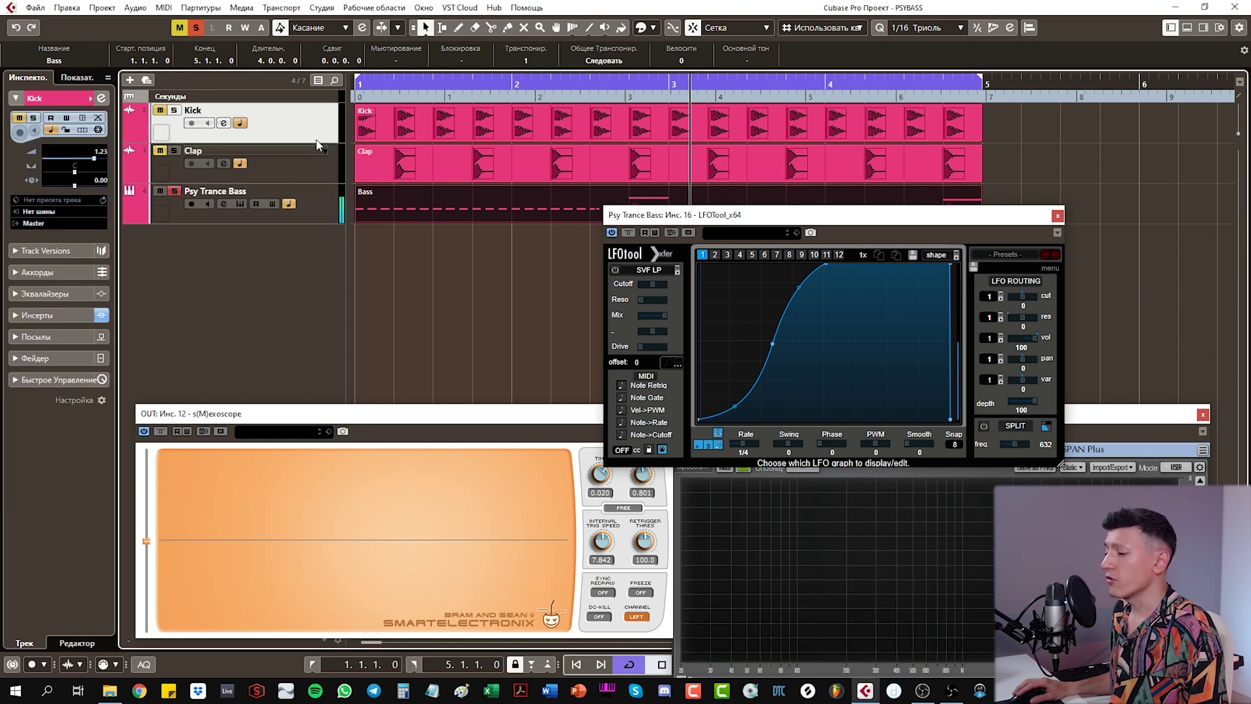
pyautogui.moveTo(318, 143); pyautogui.dragTo(319, 260)
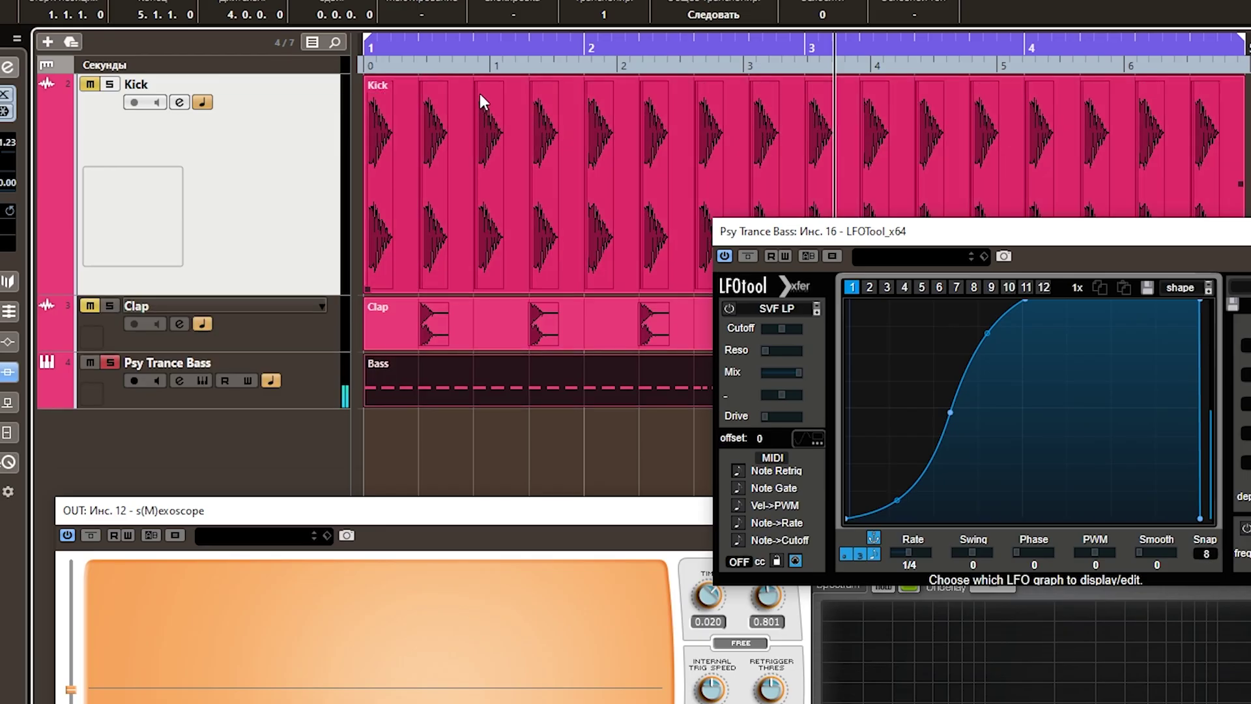
pyautogui.moveTo(417, 47); pyautogui.dragTo(338, 149)
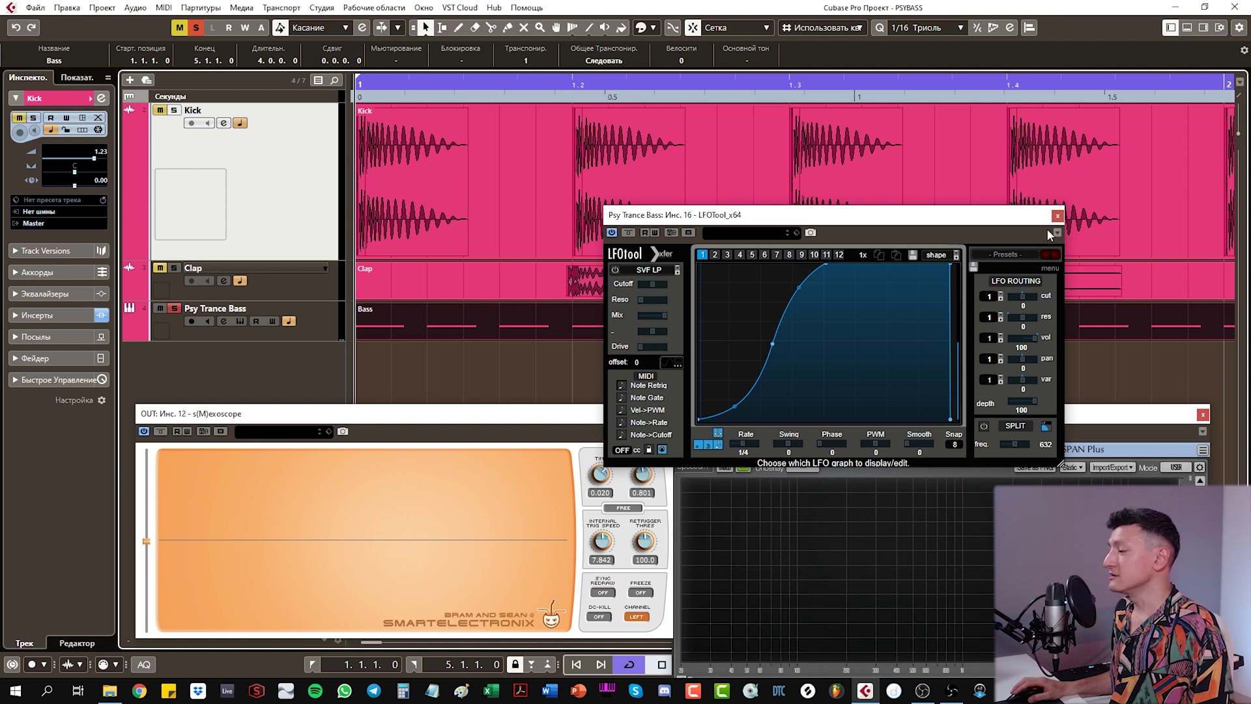
# Step: Clear all track mutes and solos and play the kick, clap and bass together with the LFOTool editor closed
pyautogui.click(1057, 216)
pyautogui.hotkey('alt', 'm')
pyautogui.hotkey('alt', 's')
pyautogui.press('space')
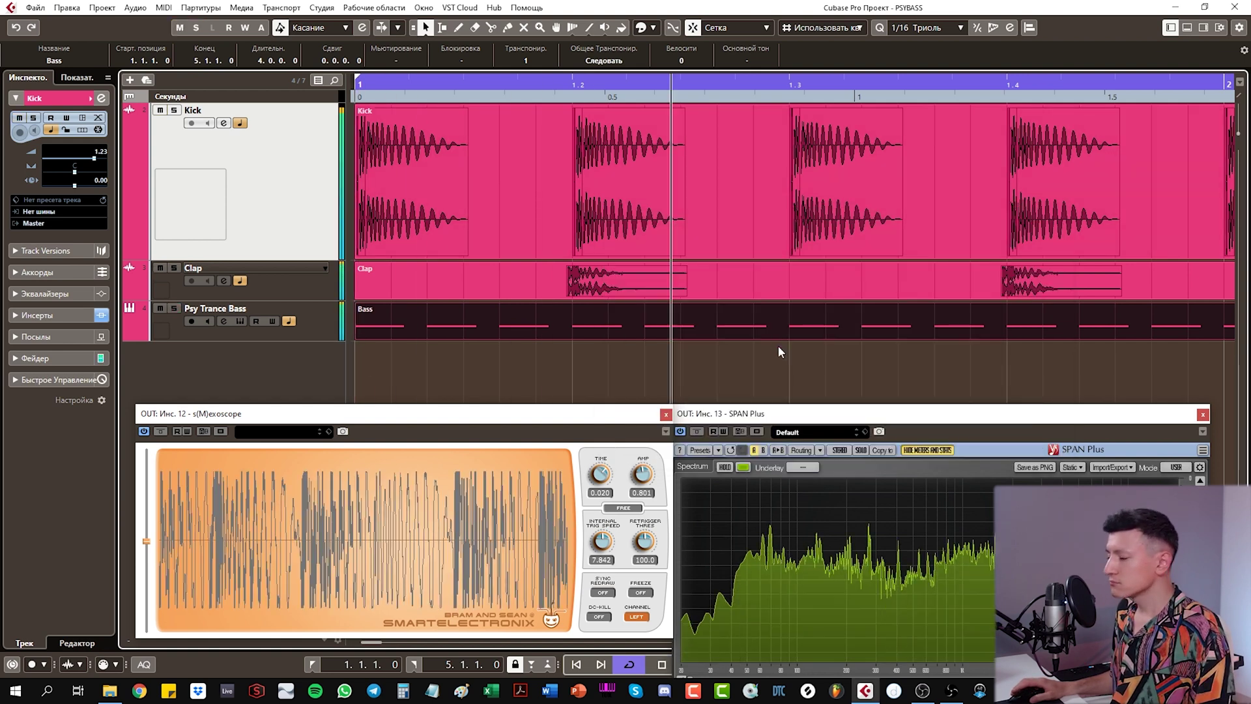
pyautogui.scroll(-2, 777, 346)
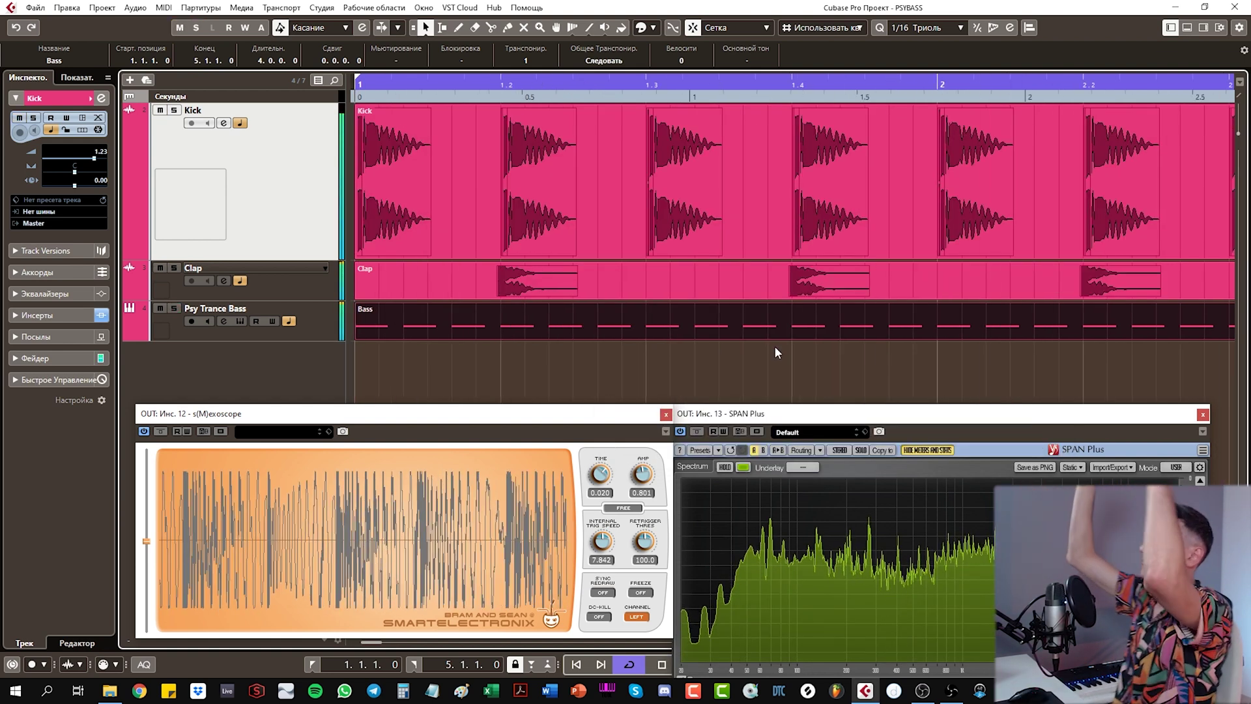